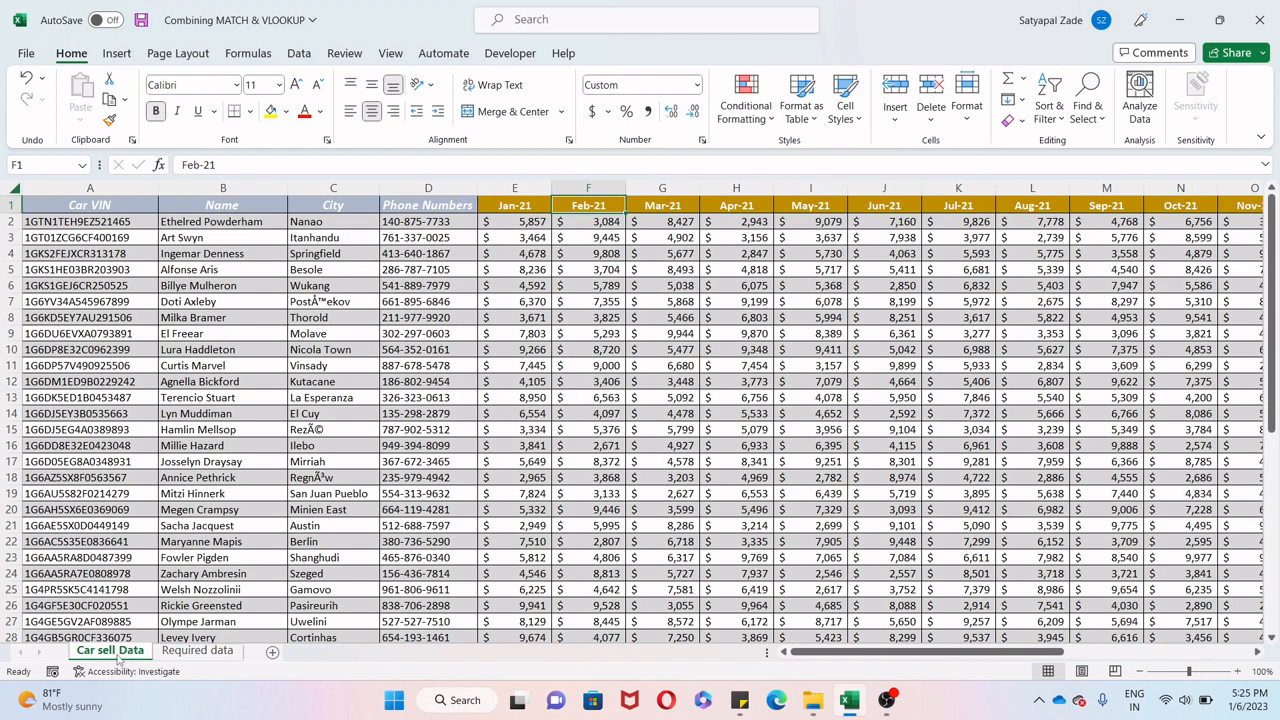
# - Compare the monthly column headers on the Car sell Data sheet with the quarterly headers on the Required data sheet
pyautogui.click(180, 651)
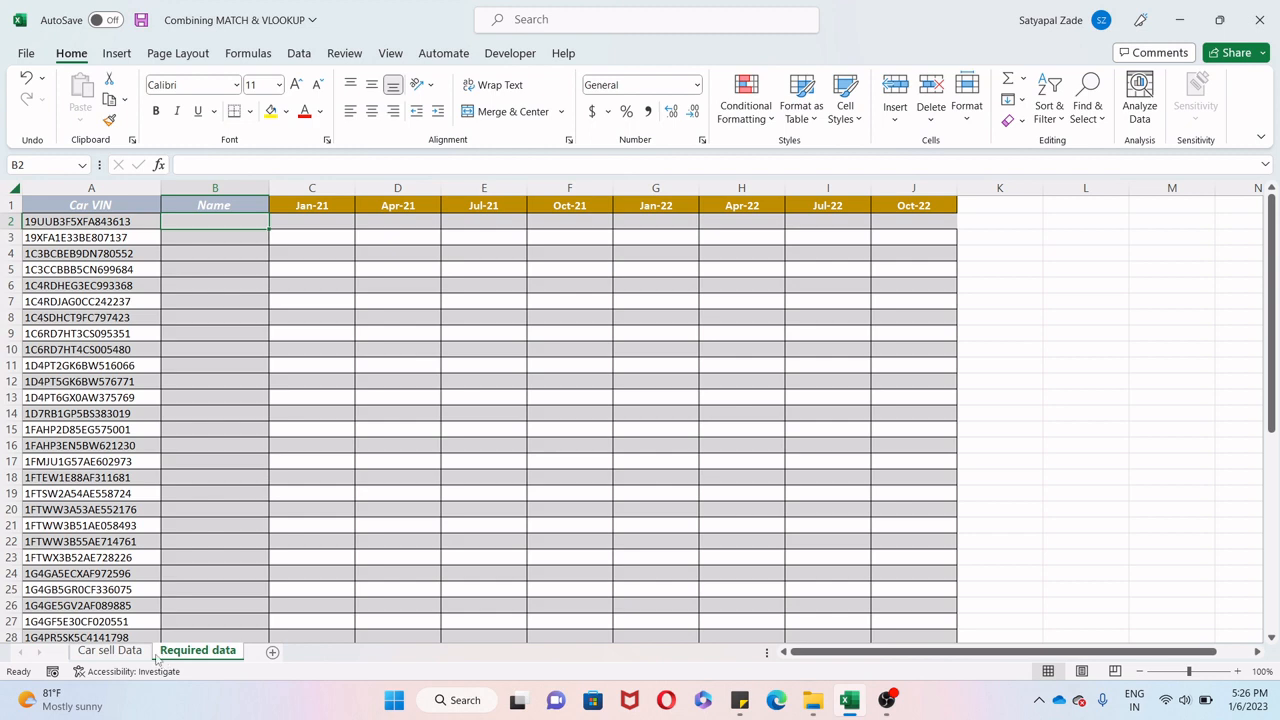
pyautogui.click(112, 651)
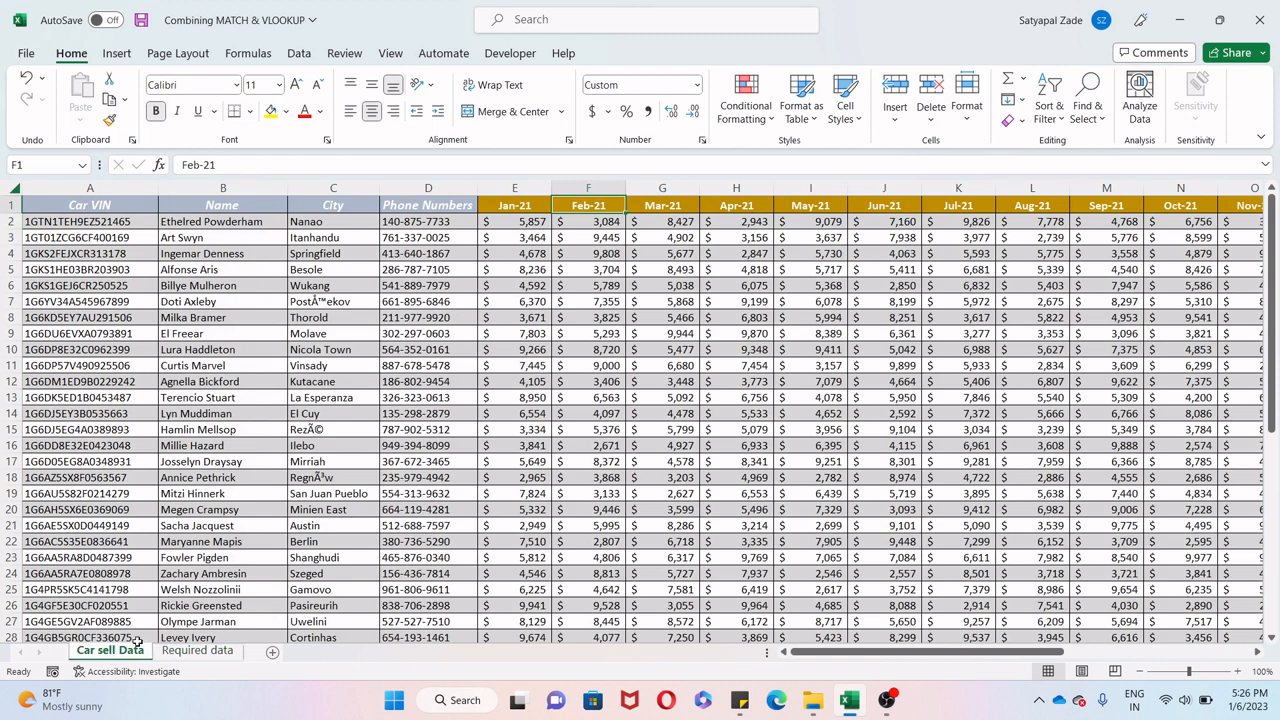
pyautogui.click(500, 207)
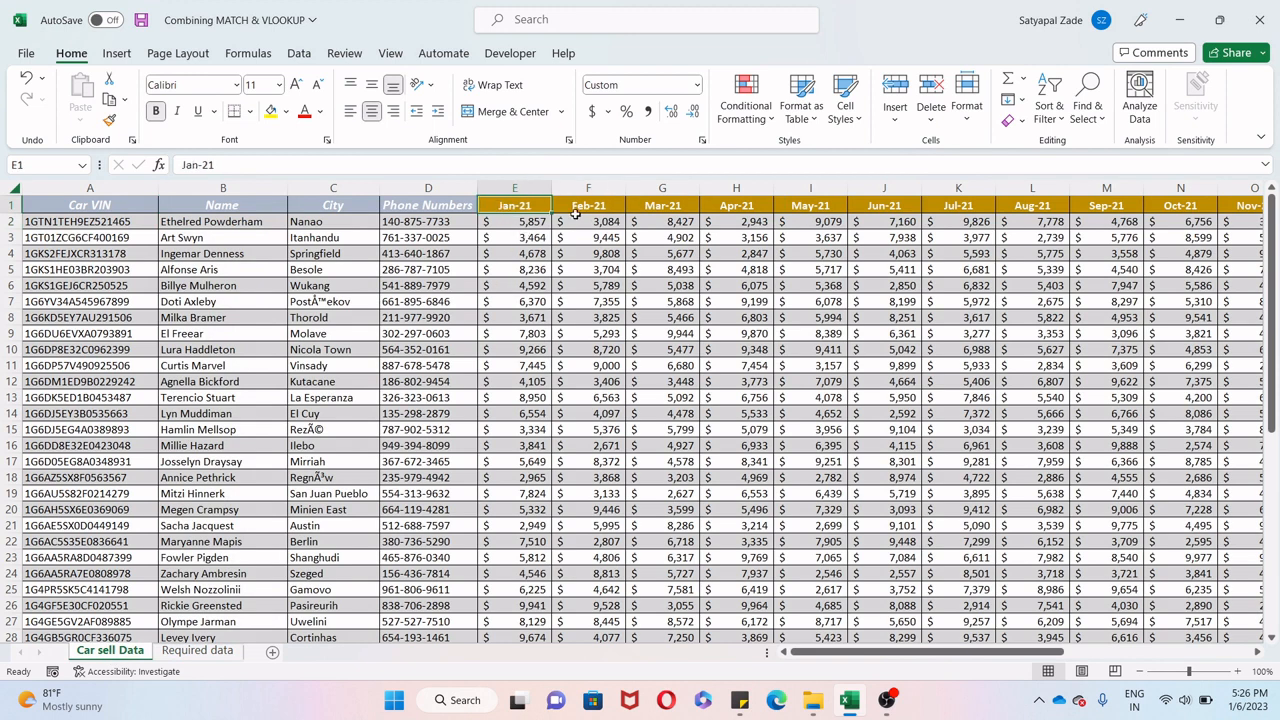
pyautogui.click(576, 213)
pyautogui.click(652, 212)
pyautogui.click(728, 206)
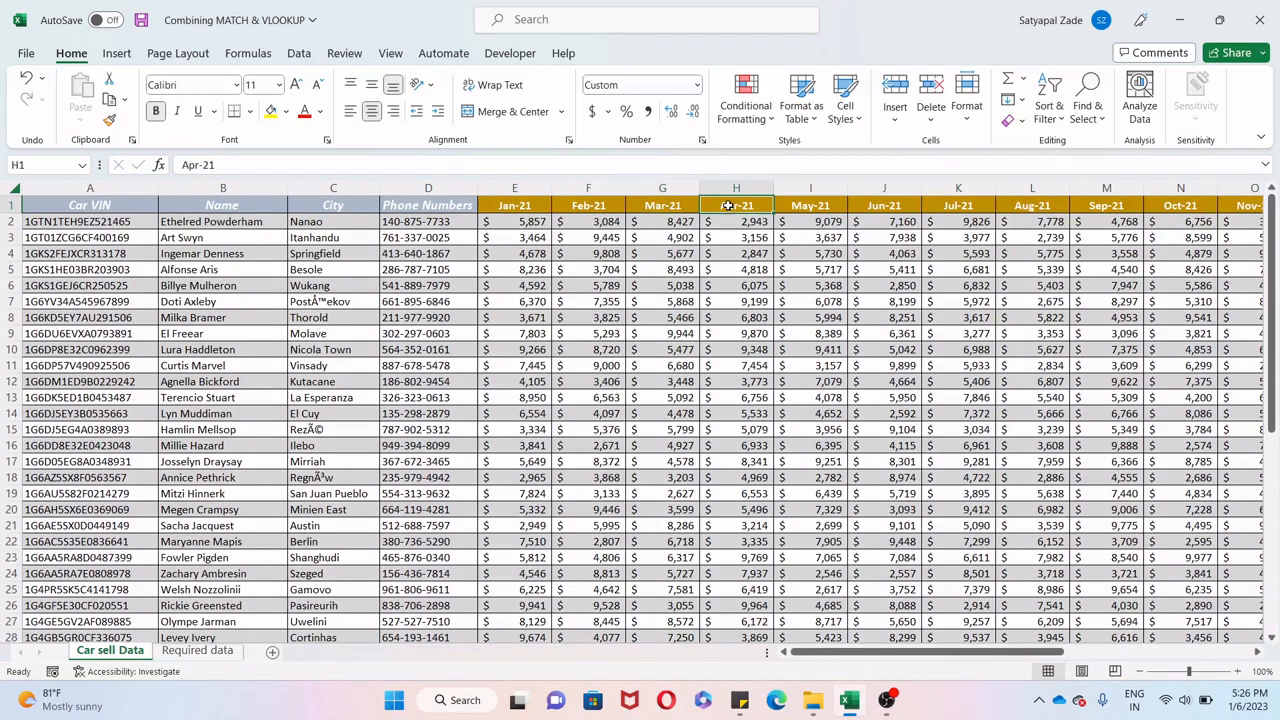
pyautogui.moveTo(915, 653); pyautogui.dragTo(646, 615)
pyautogui.click(196, 651)
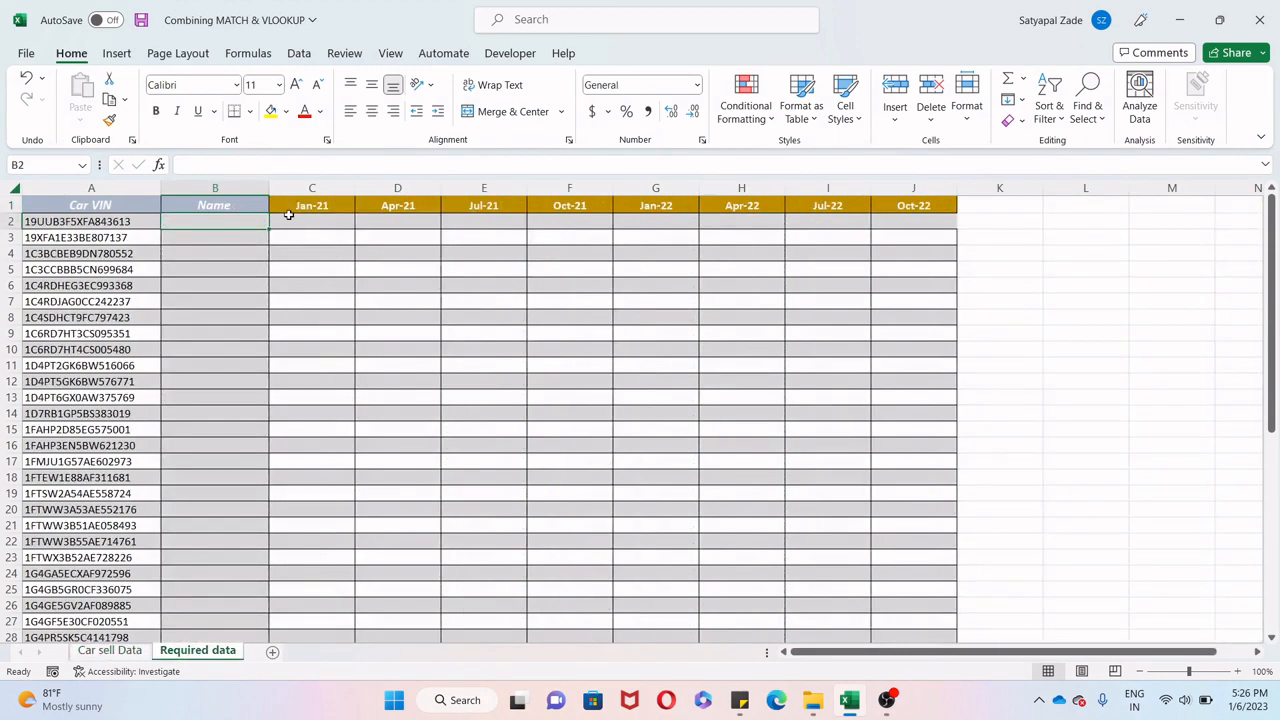
pyautogui.click(286, 208)
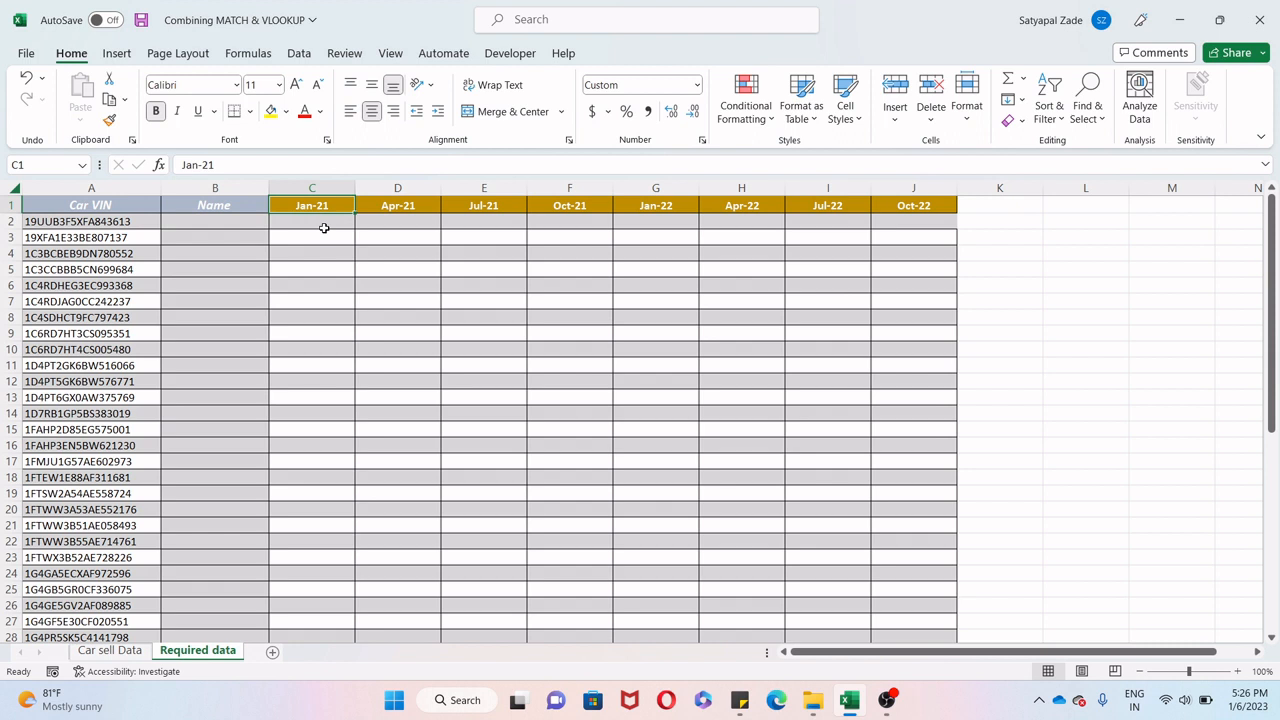
pyautogui.click(403, 209)
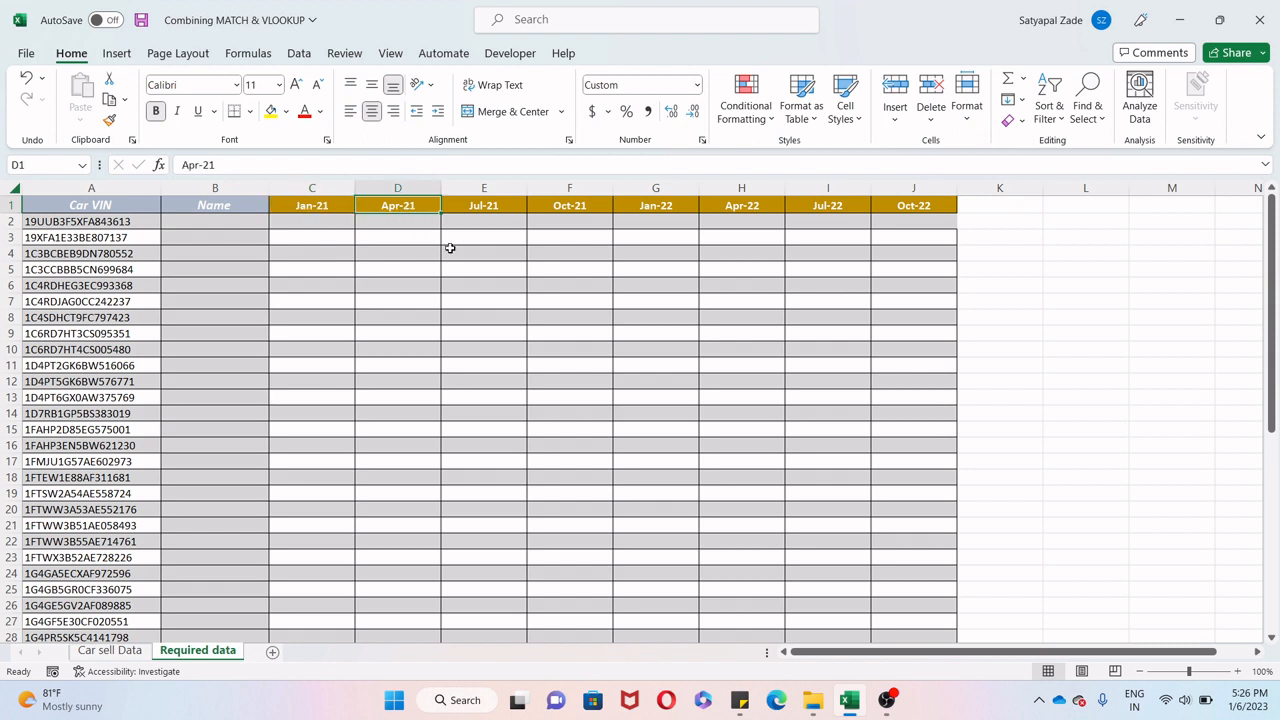
pyautogui.click(480, 207)
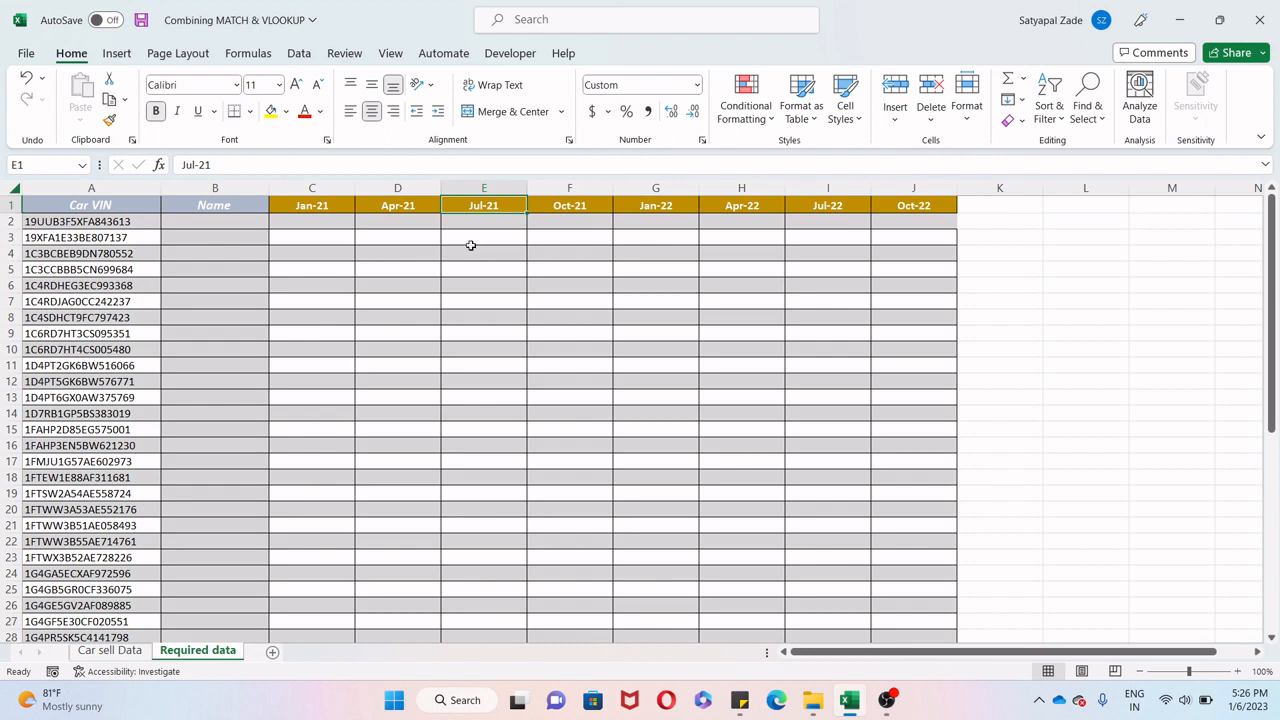
# - Begin a VLOOKUP in B2 of Required data with lookup value A2 and table array 'Car sell Data'!A1:Z51
pyautogui.click(216, 229)
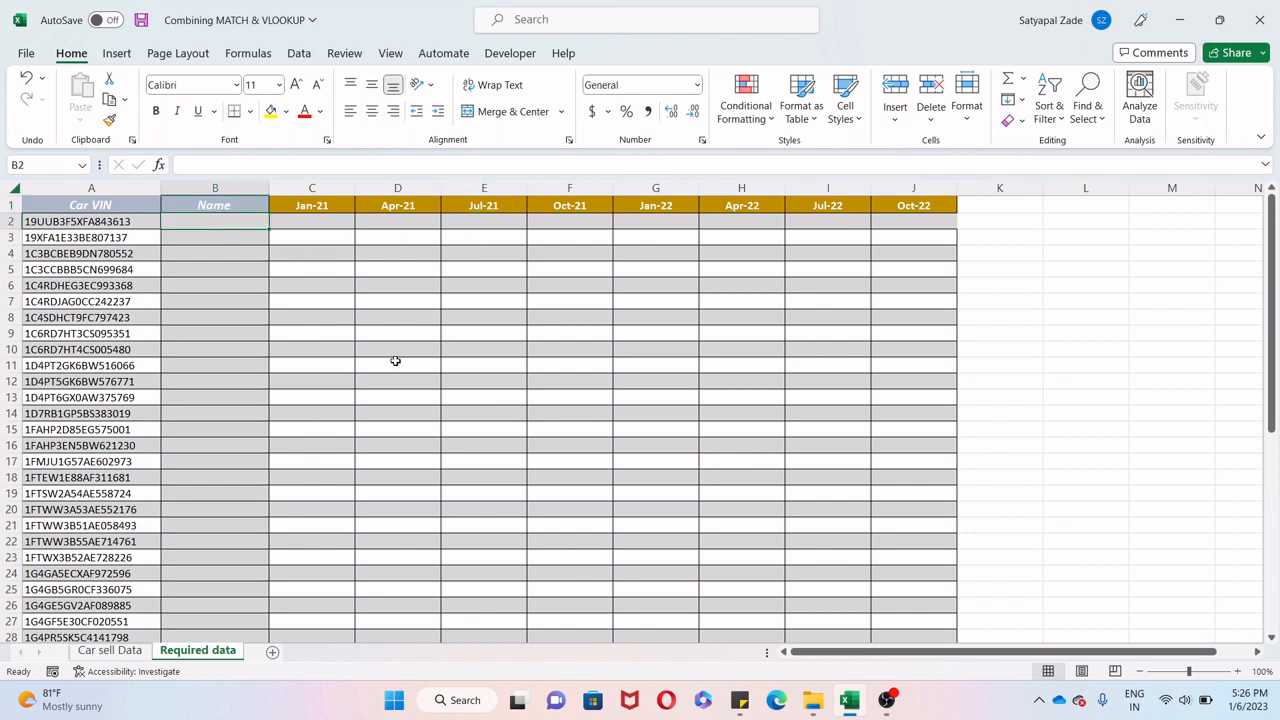
pyautogui.write('=VLOOKUP(')
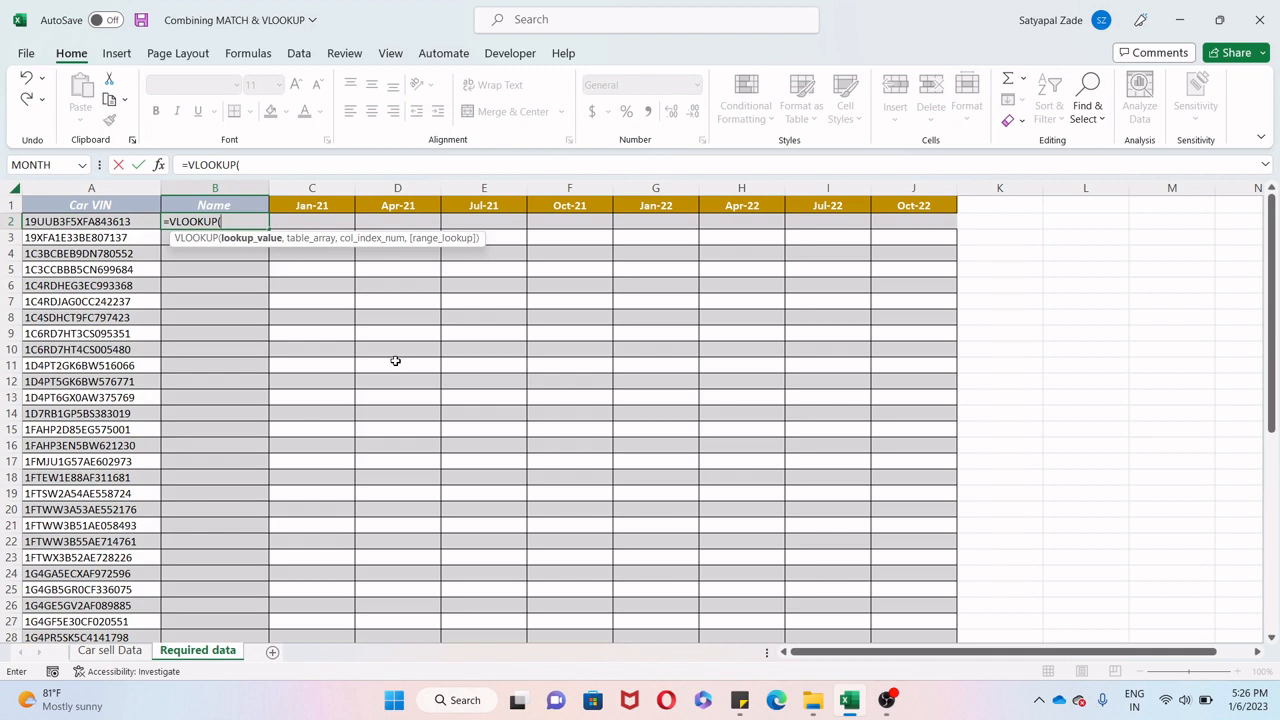
pyautogui.press('Left')
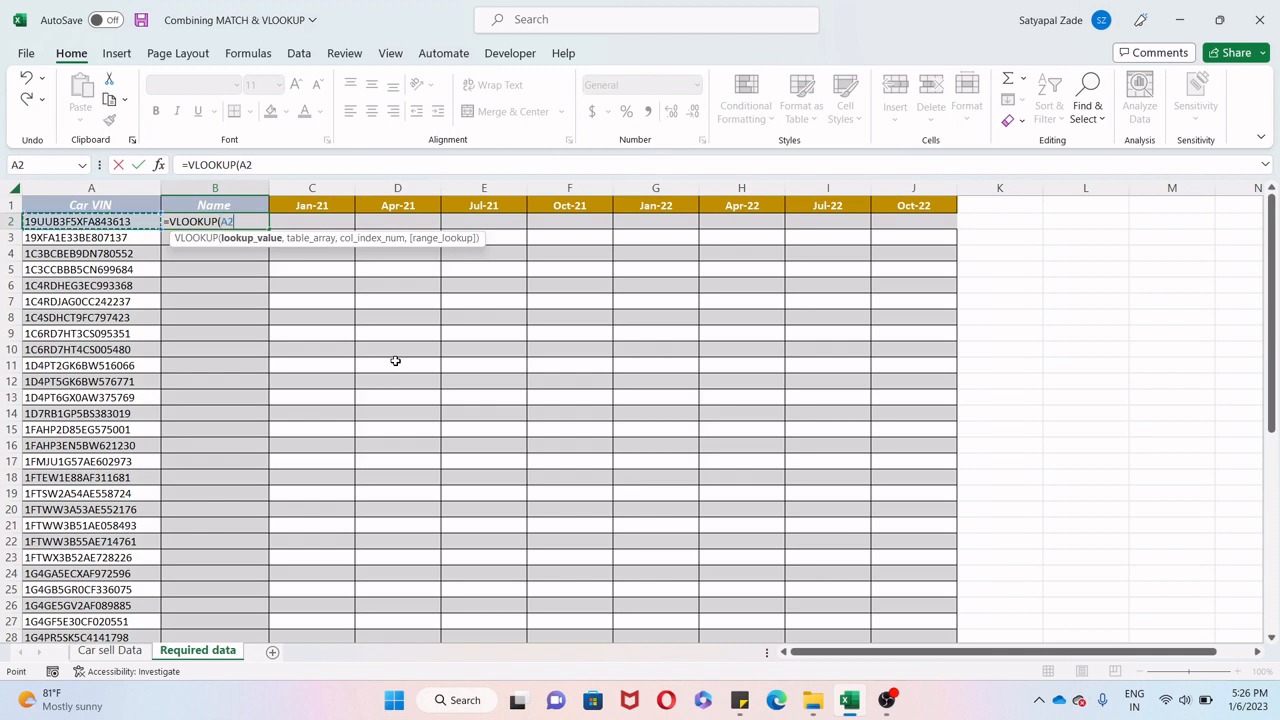
pyautogui.write(',')
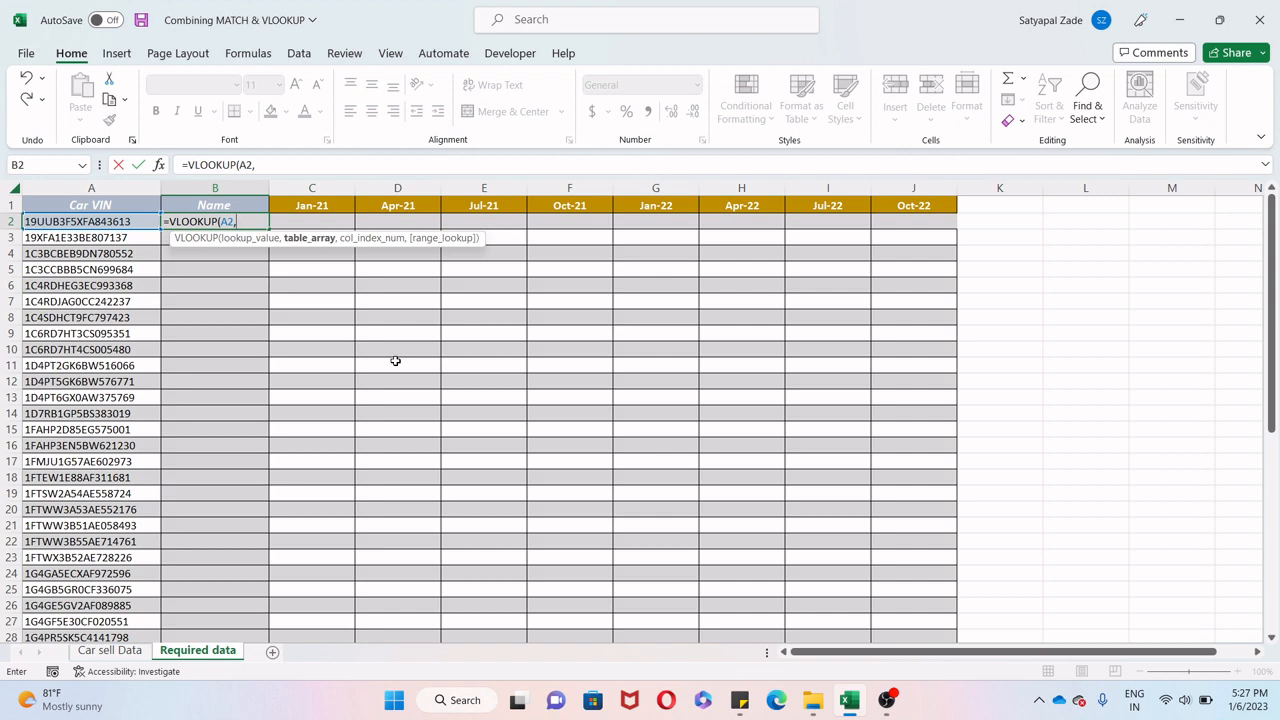
pyautogui.click(110, 650)
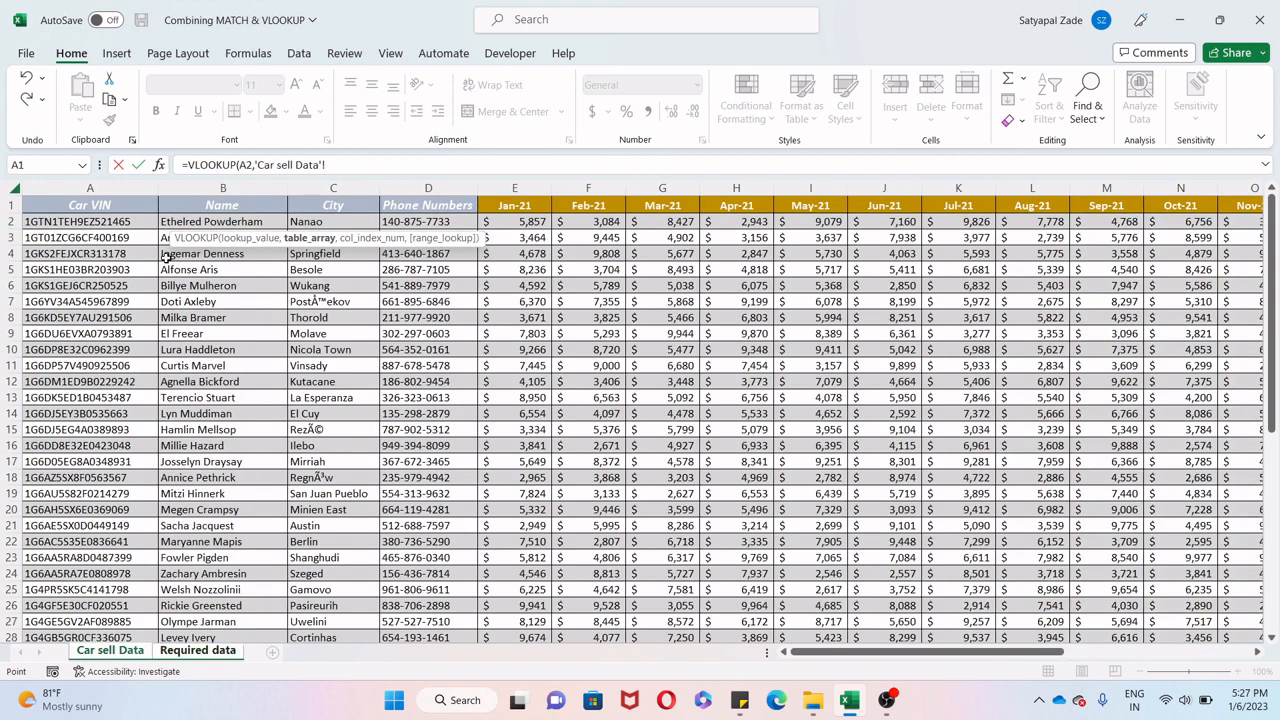
pyautogui.click(117, 200)
pyautogui.hotkey('ctrl', 'shift', 'Right')
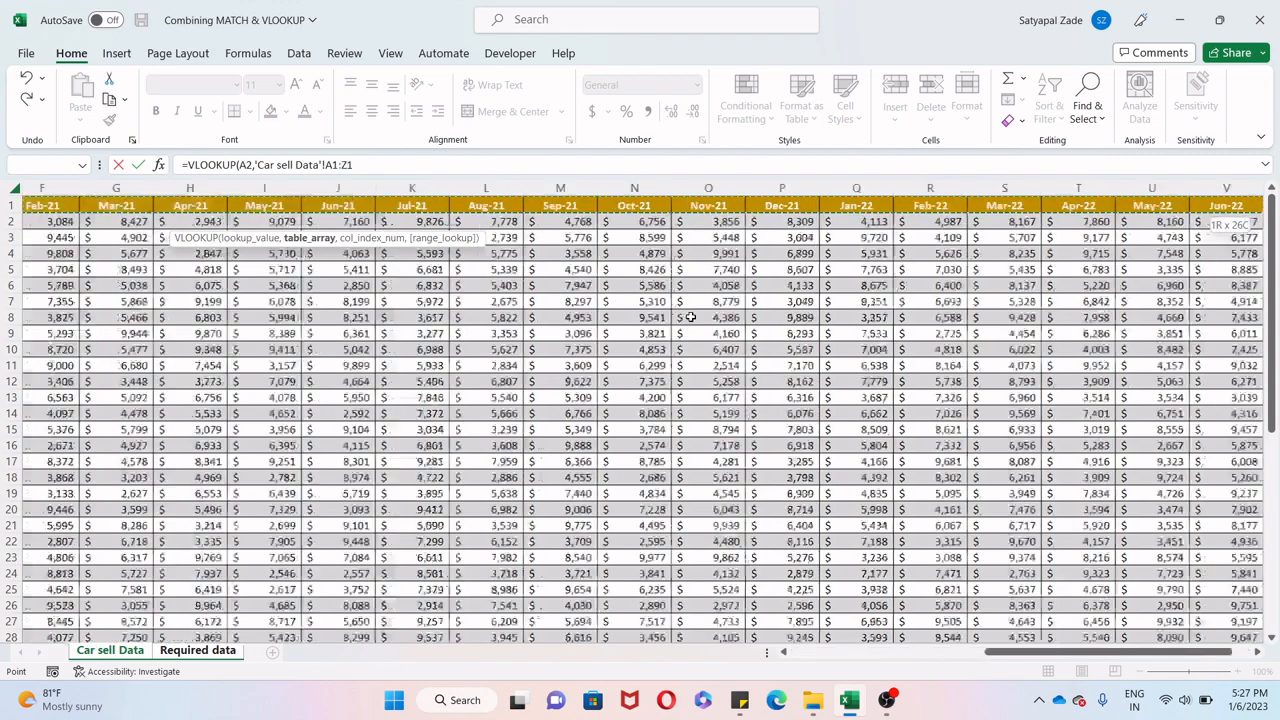
pyautogui.hotkey('ctrl', 'shift', 'Down')
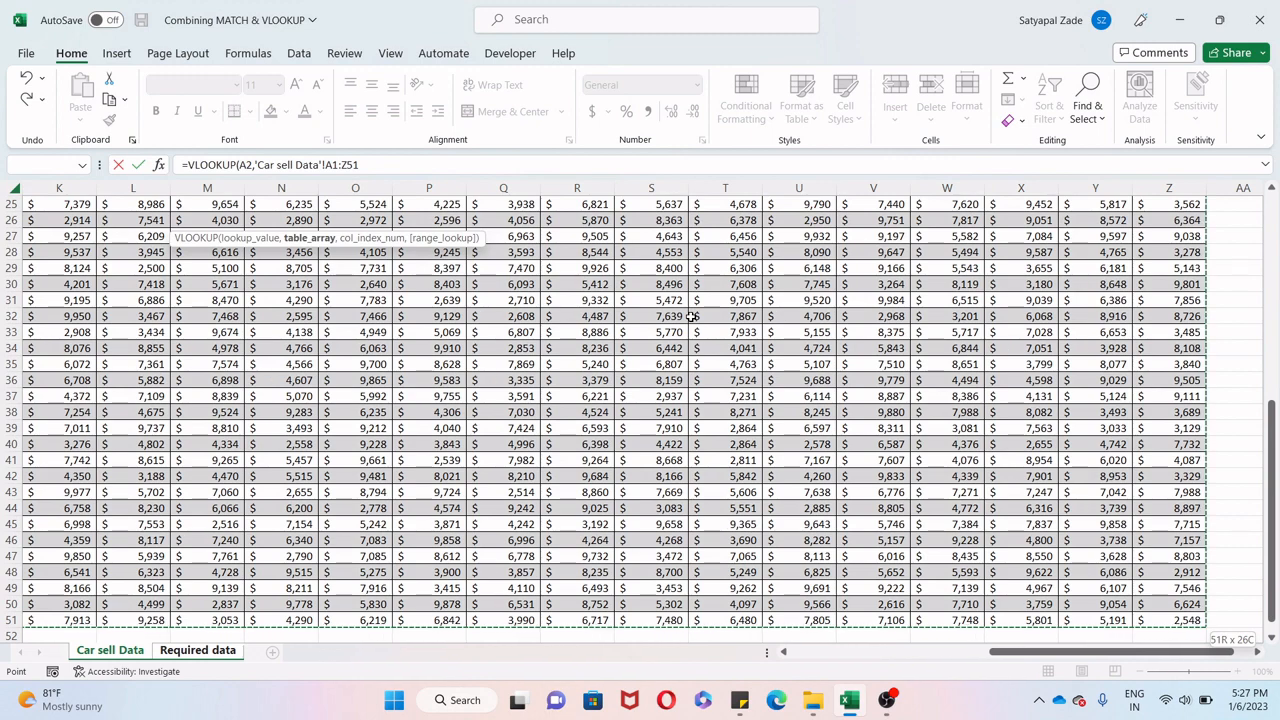
pyautogui.write(',')
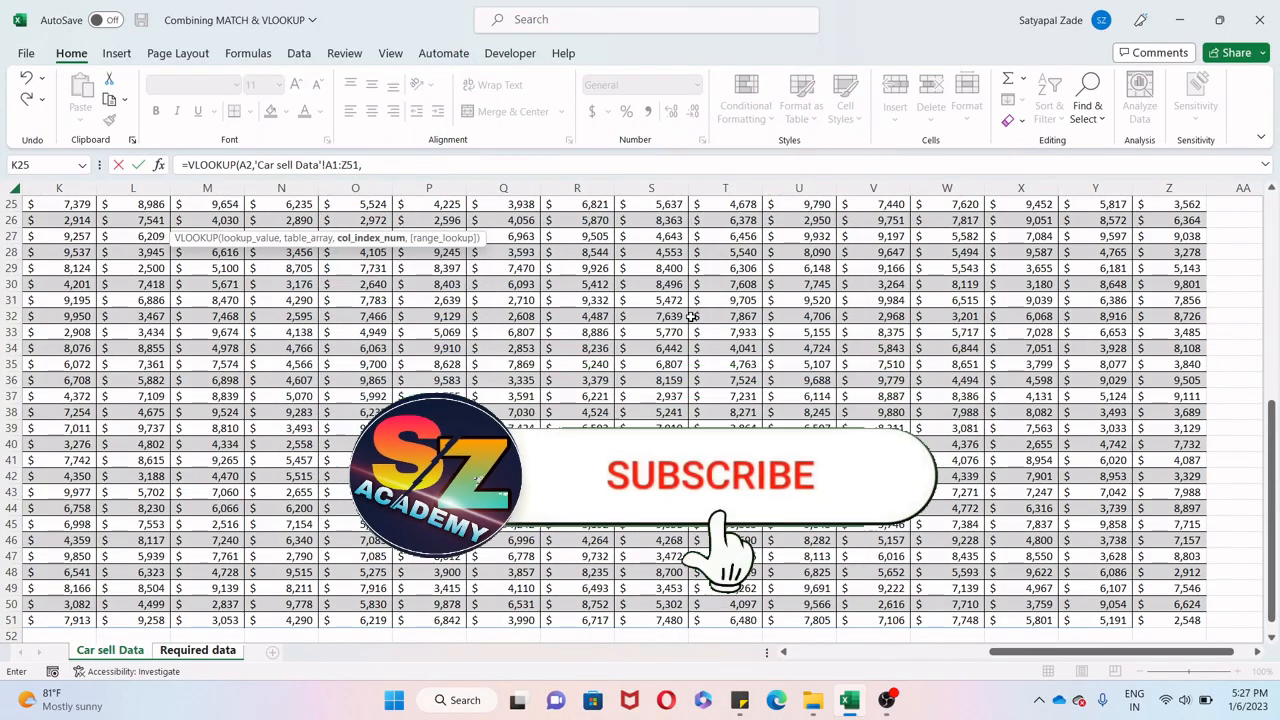
# - Complete the VLOOKUP with column index 2 and range lookup 0 for an exact match
pyautogui.write('2')
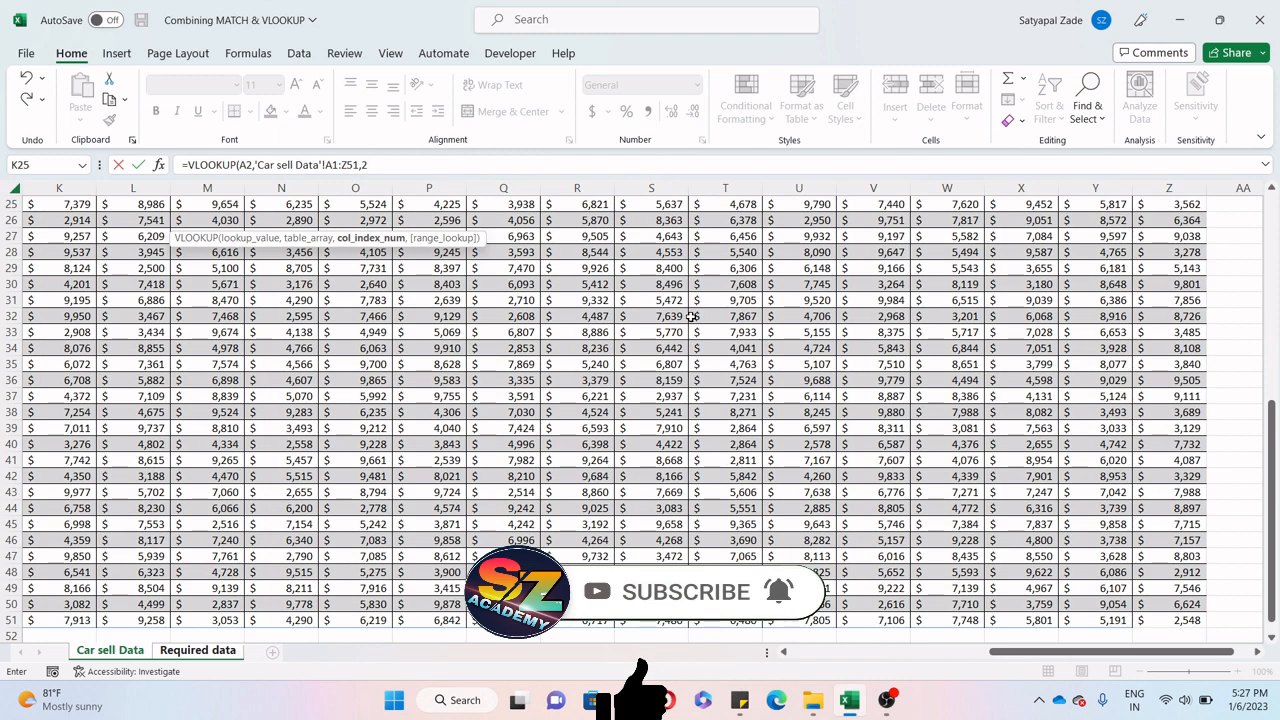
pyautogui.write(',')
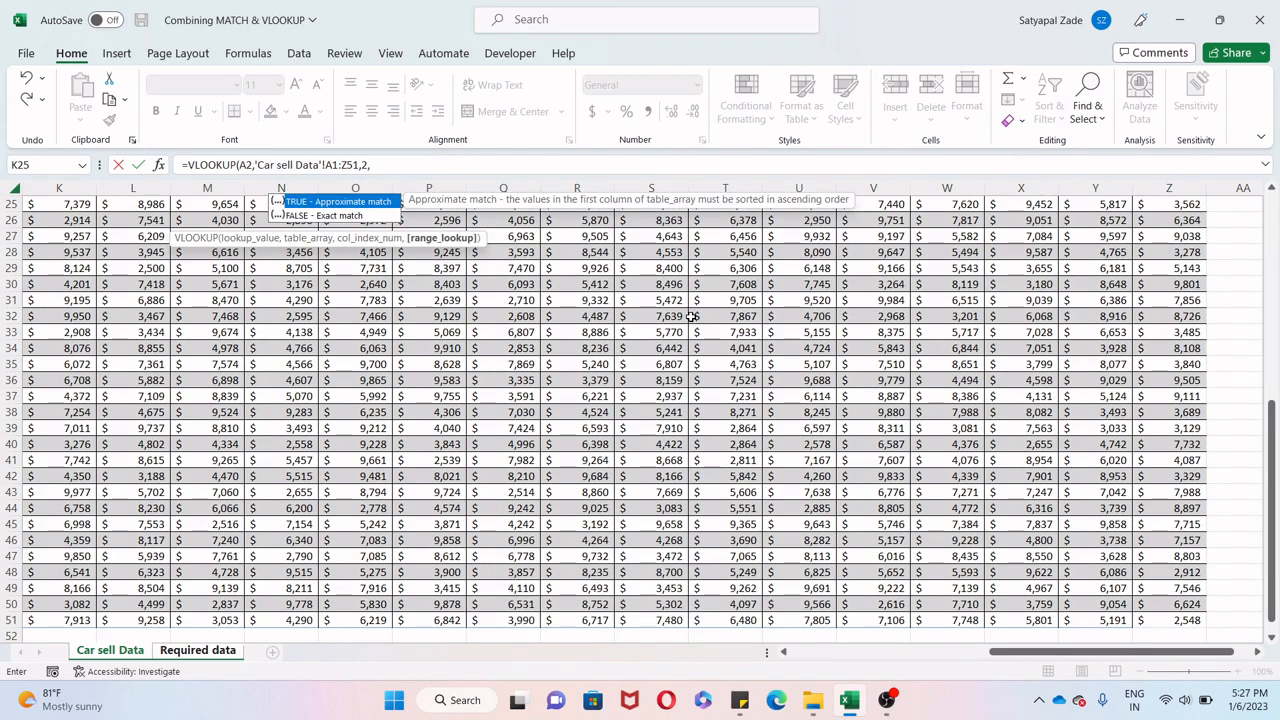
pyautogui.write('0)')
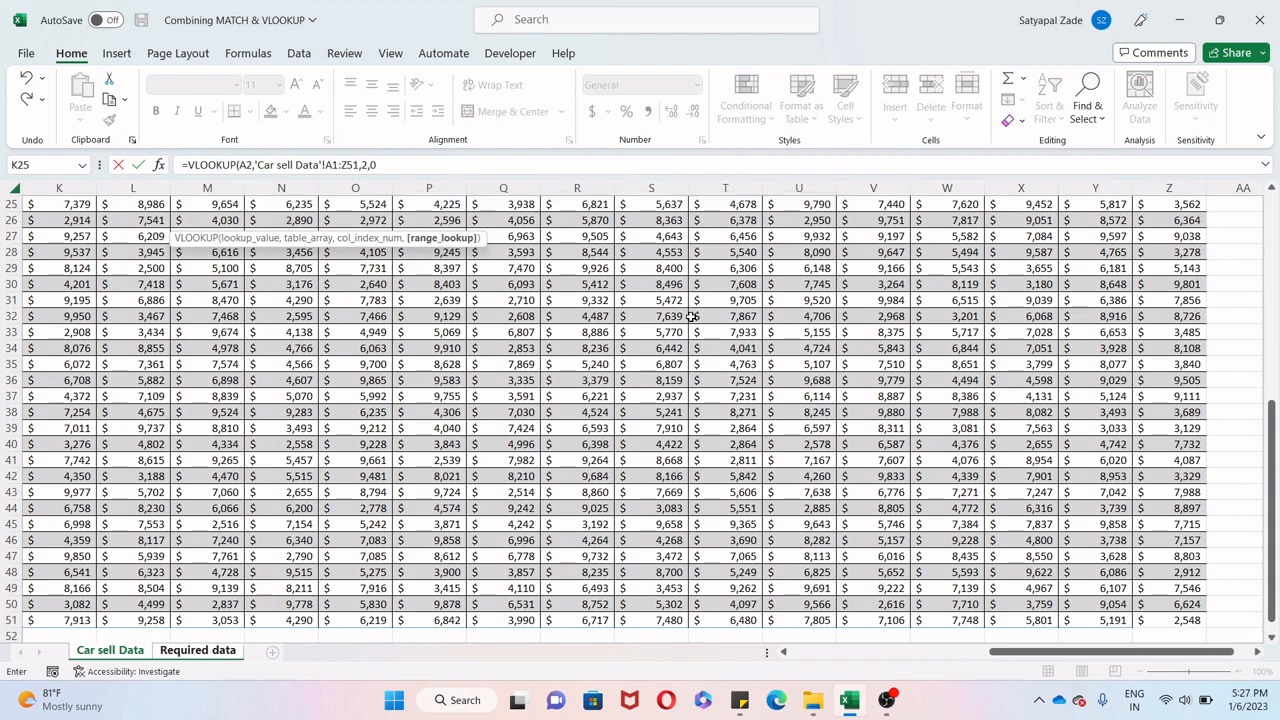
pyautogui.press('Return')
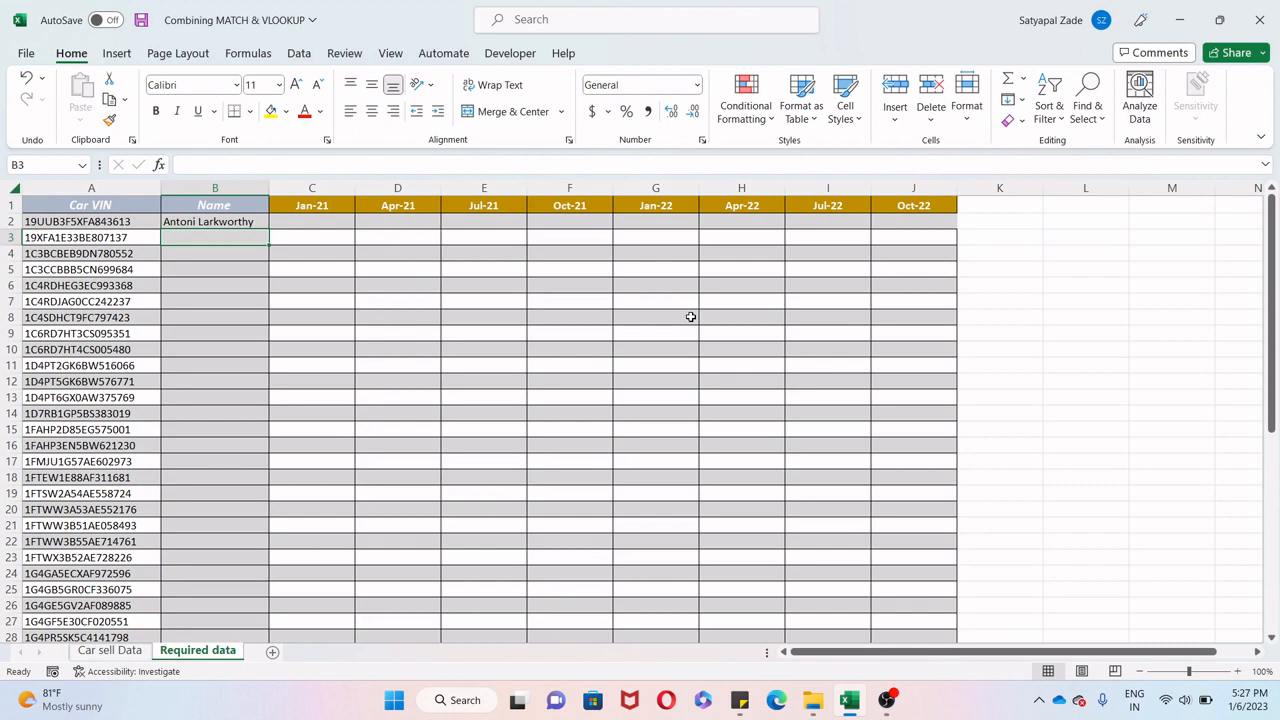
# - Fill the B2 formula across row 2 to J2 and inspect the copied references in C2 and E2
pyautogui.click(216, 221)
pyautogui.moveTo(268, 228); pyautogui.dragTo(930, 236)
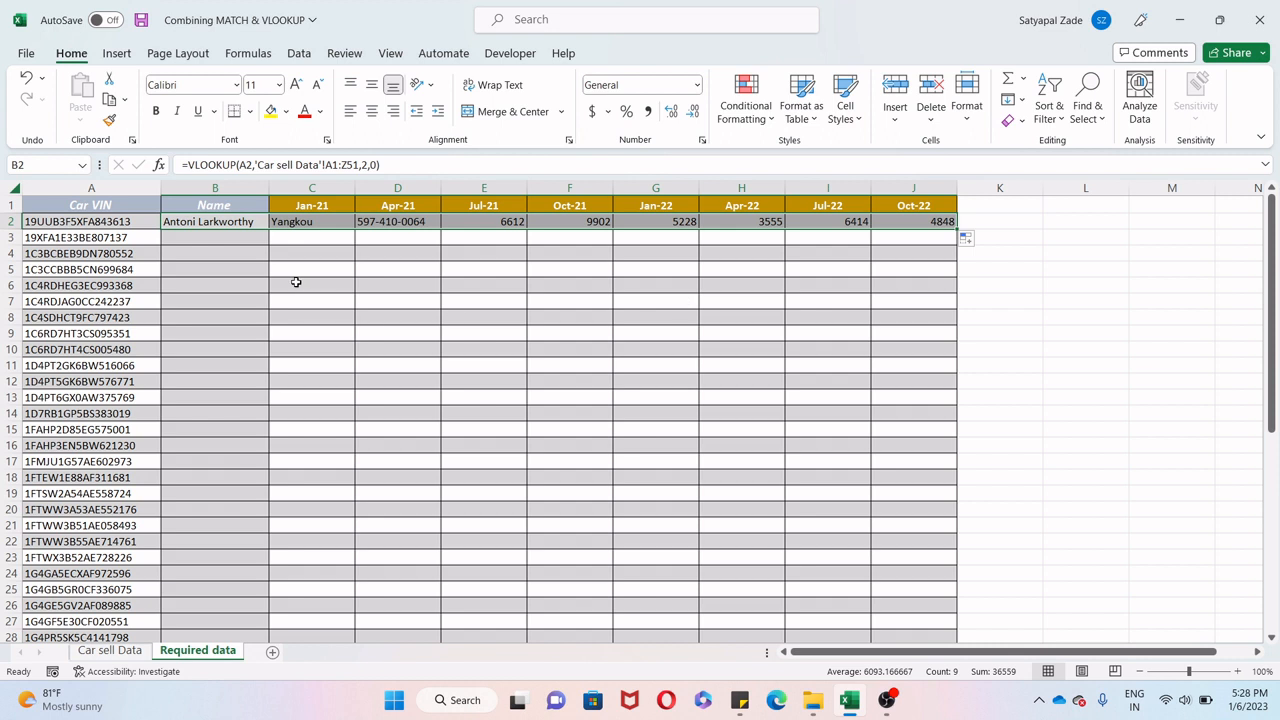
pyautogui.click(296, 224)
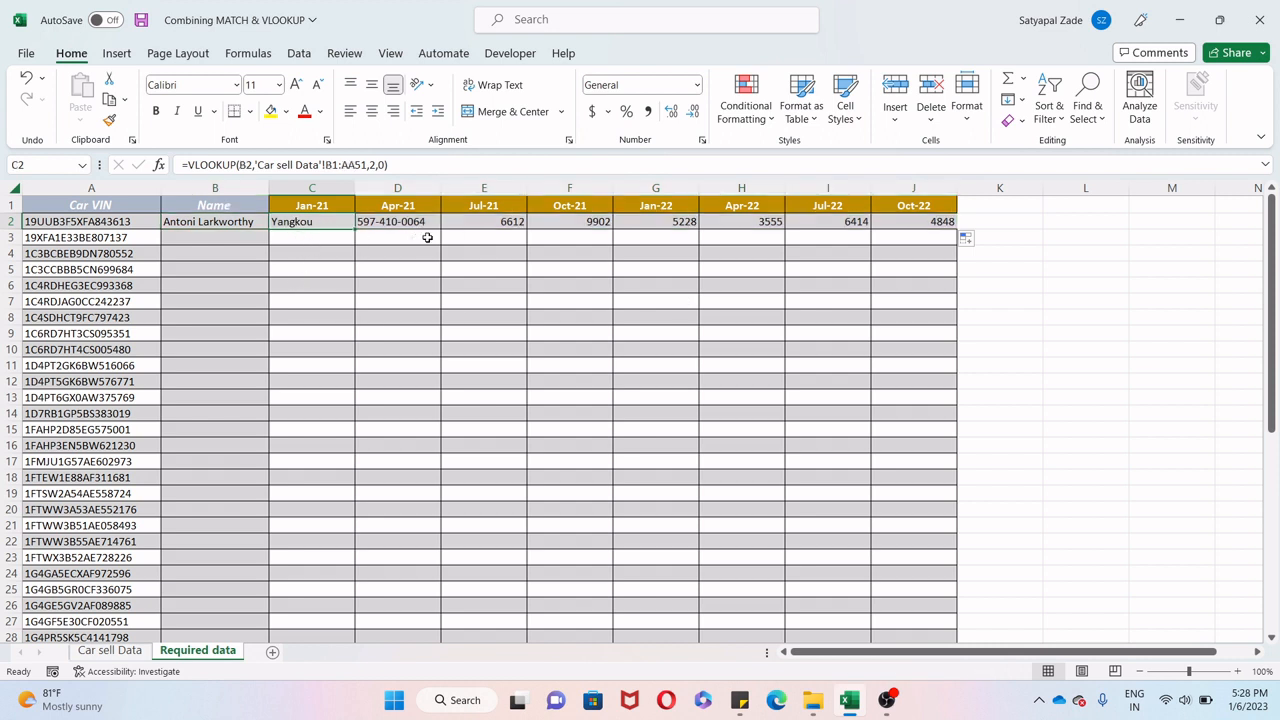
pyautogui.moveTo(485, 225); pyautogui.dragTo(920, 222)
pyautogui.click(499, 224)
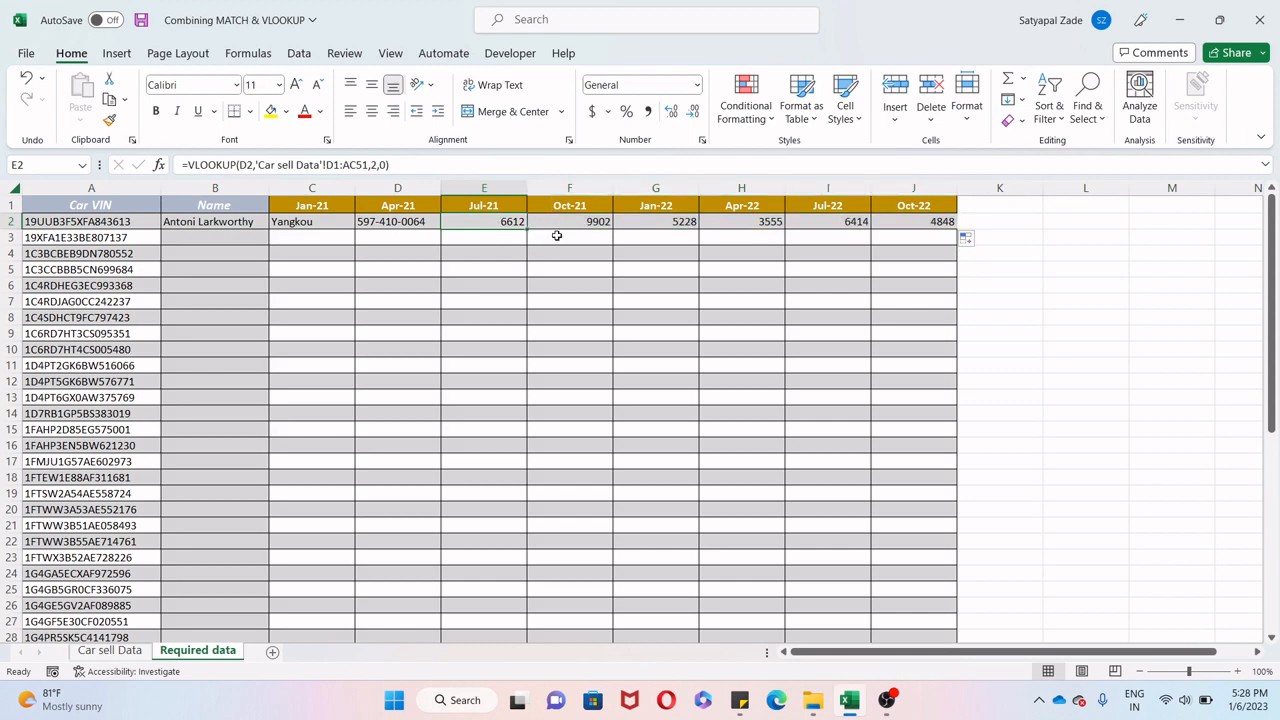
pyautogui.click(331, 229)
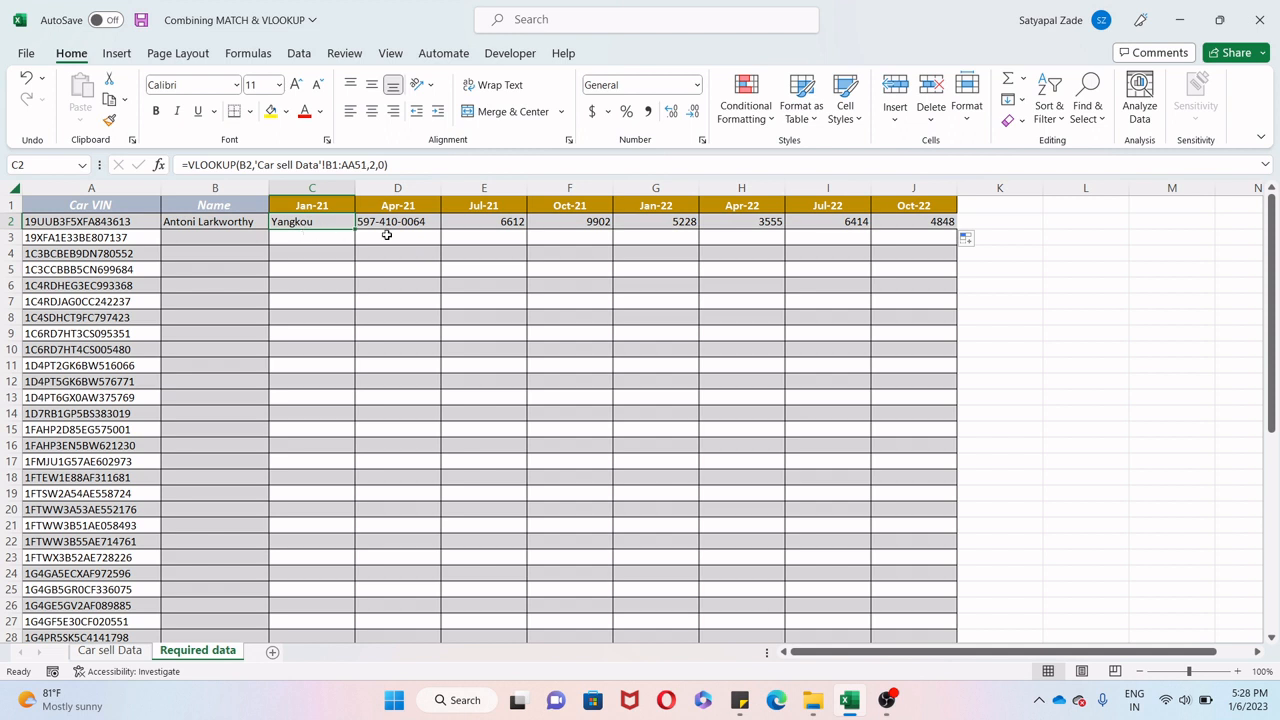
# - Fill the B2 formula down the whole Name column and check the results further down
pyautogui.click(241, 228)
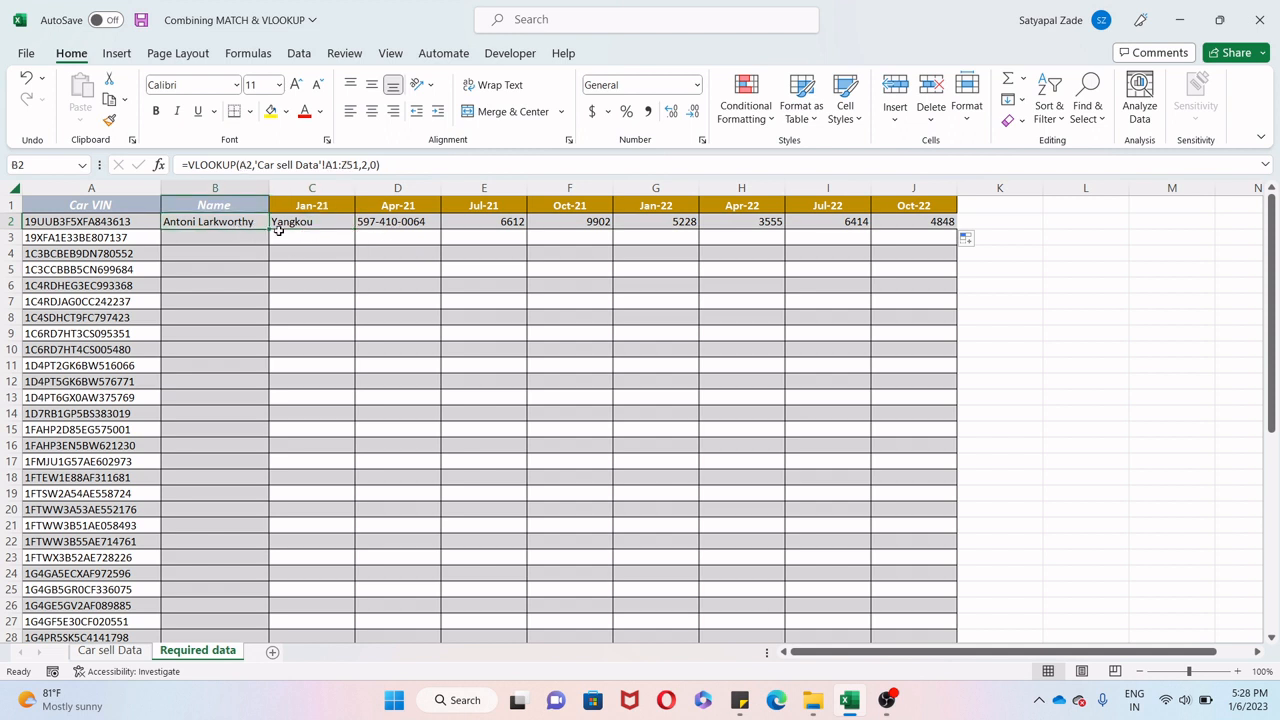
pyautogui.doubleClick(268, 228)
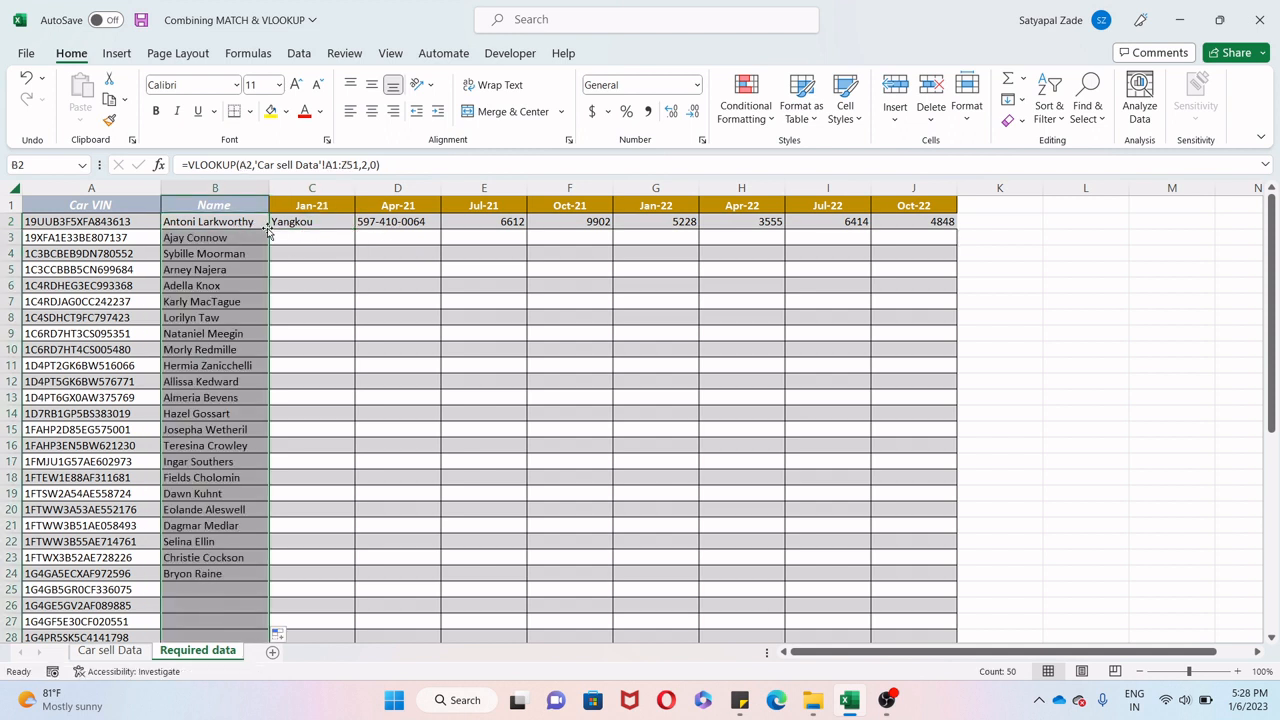
pyautogui.scroll(-1, 334, 297)
pyautogui.scroll(-2, 334, 297)
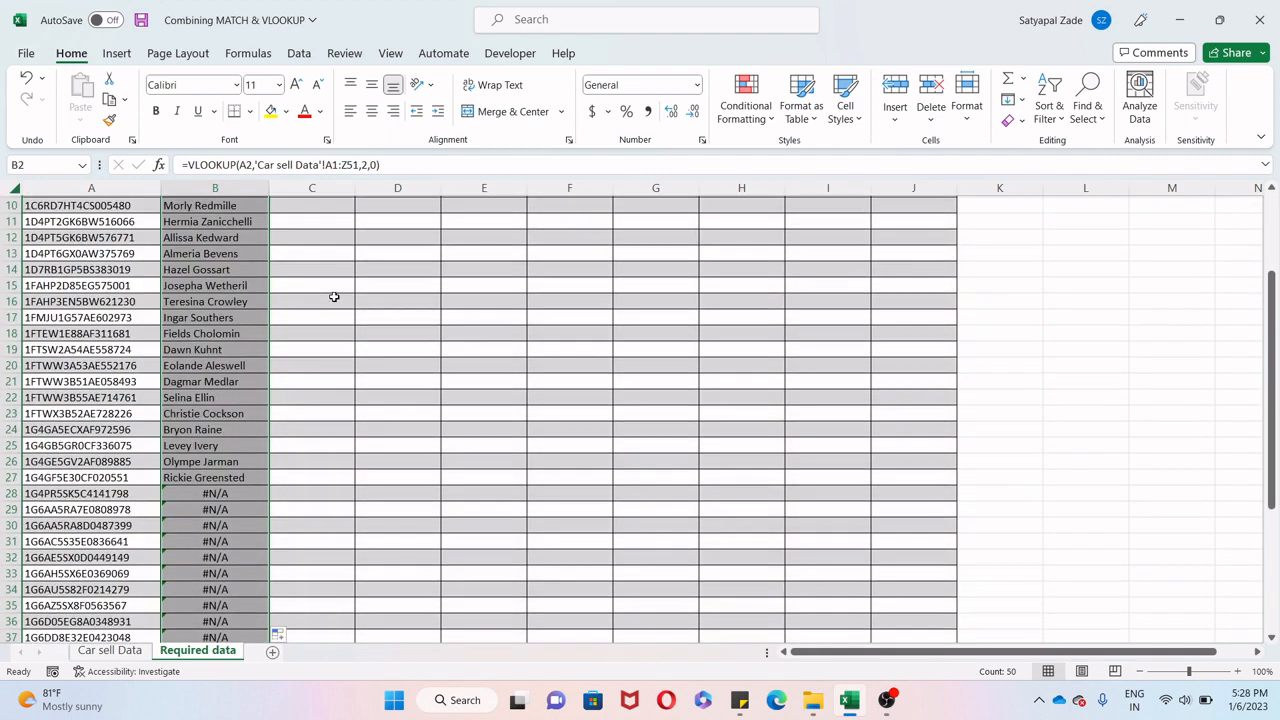
pyautogui.scroll(3, 334, 297)
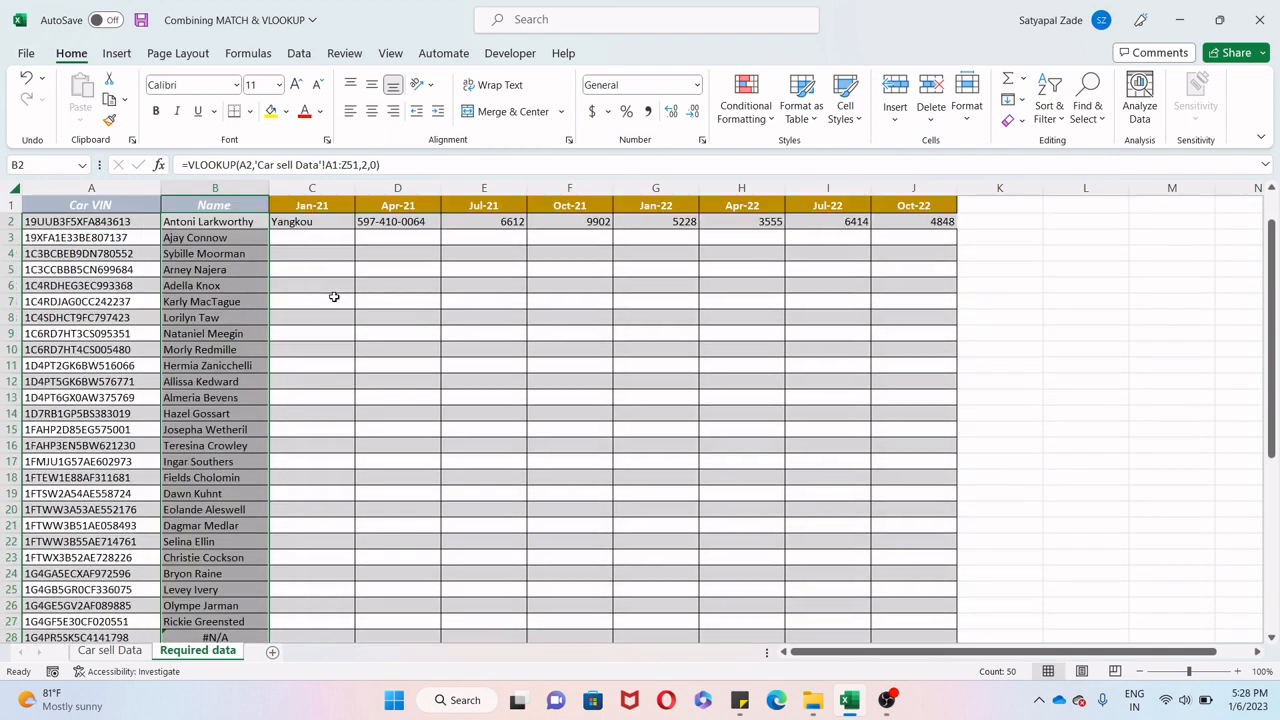
# - Clear the copied formulas from B3 down the Name column and from C2 to J2, keeping only the B2 formula
pyautogui.click(248, 227)
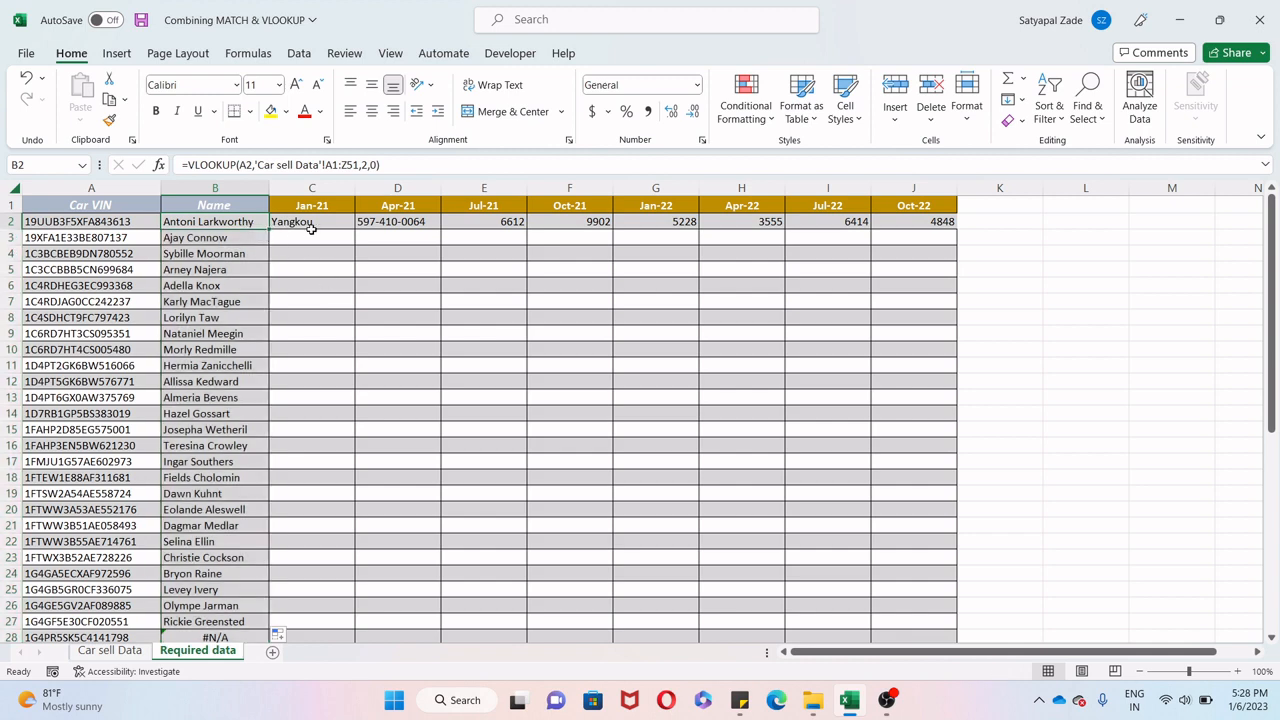
pyautogui.press('Down')
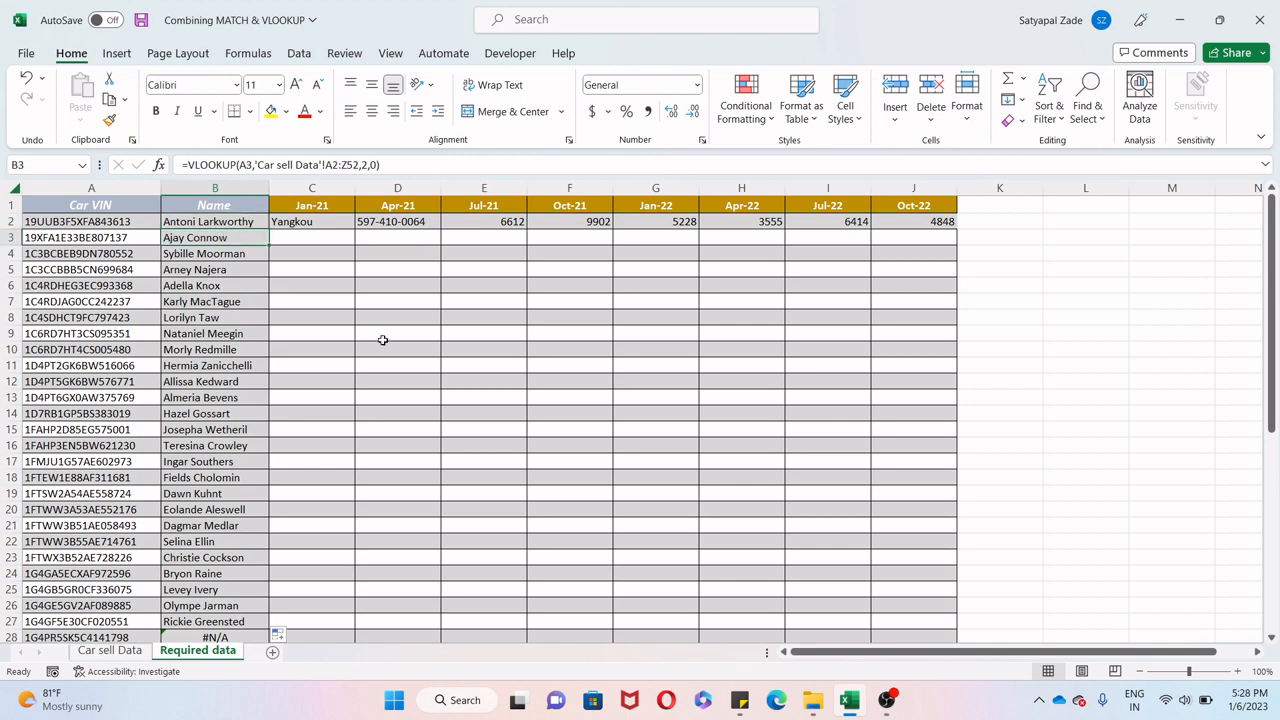
pyautogui.hotkey('ctrl', 'shift', 'Down')
pyautogui.press('Delete')
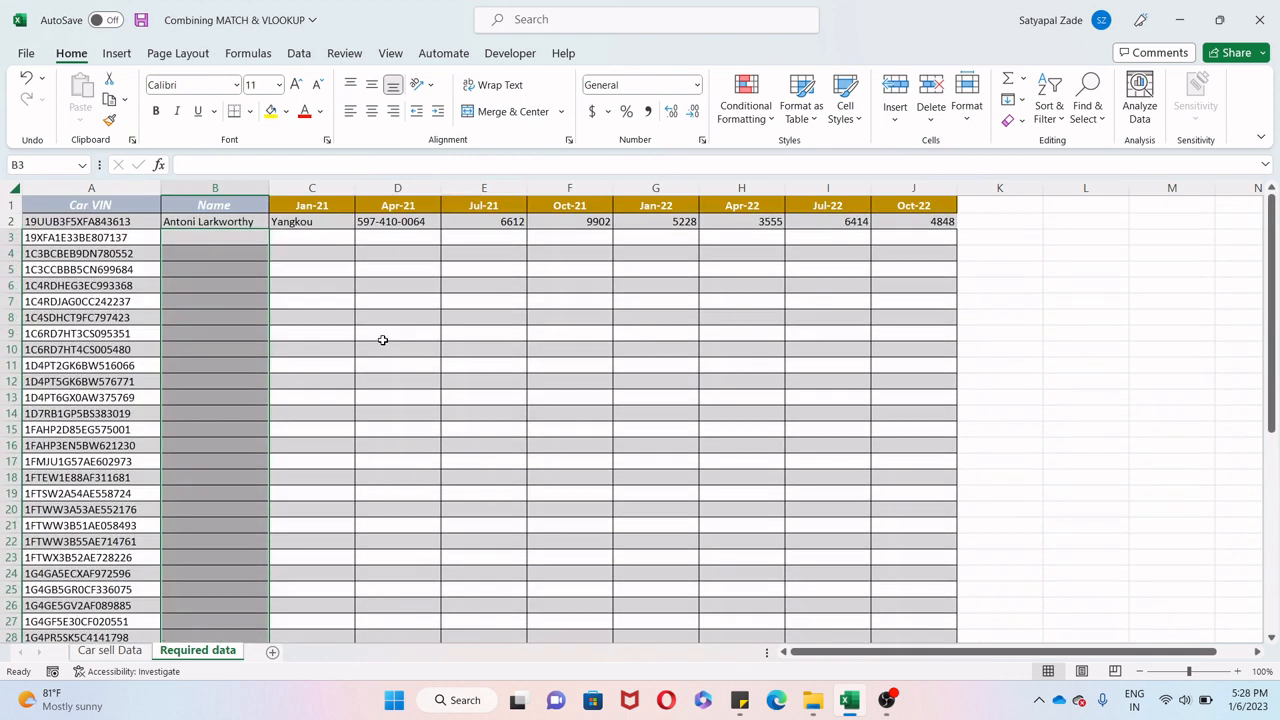
pyautogui.click(292, 224)
pyautogui.hotkey('ctrl', 'shift', 'Right')
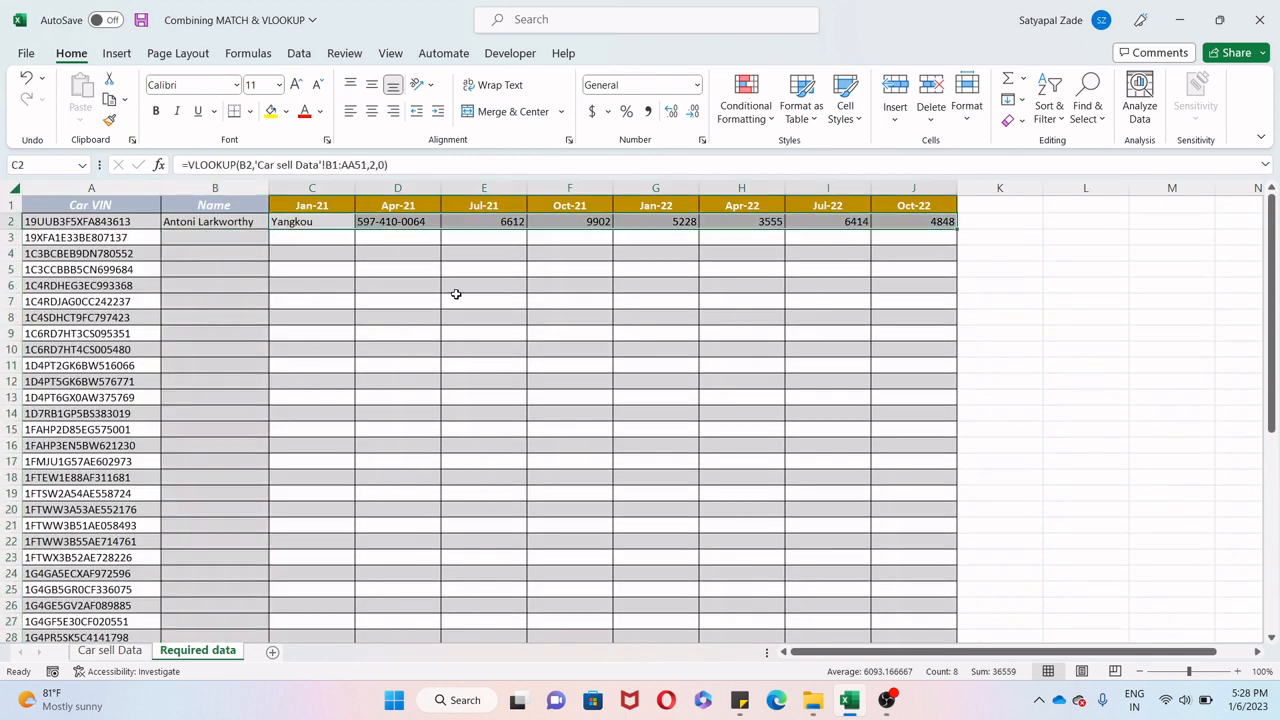
pyautogui.press('Delete')
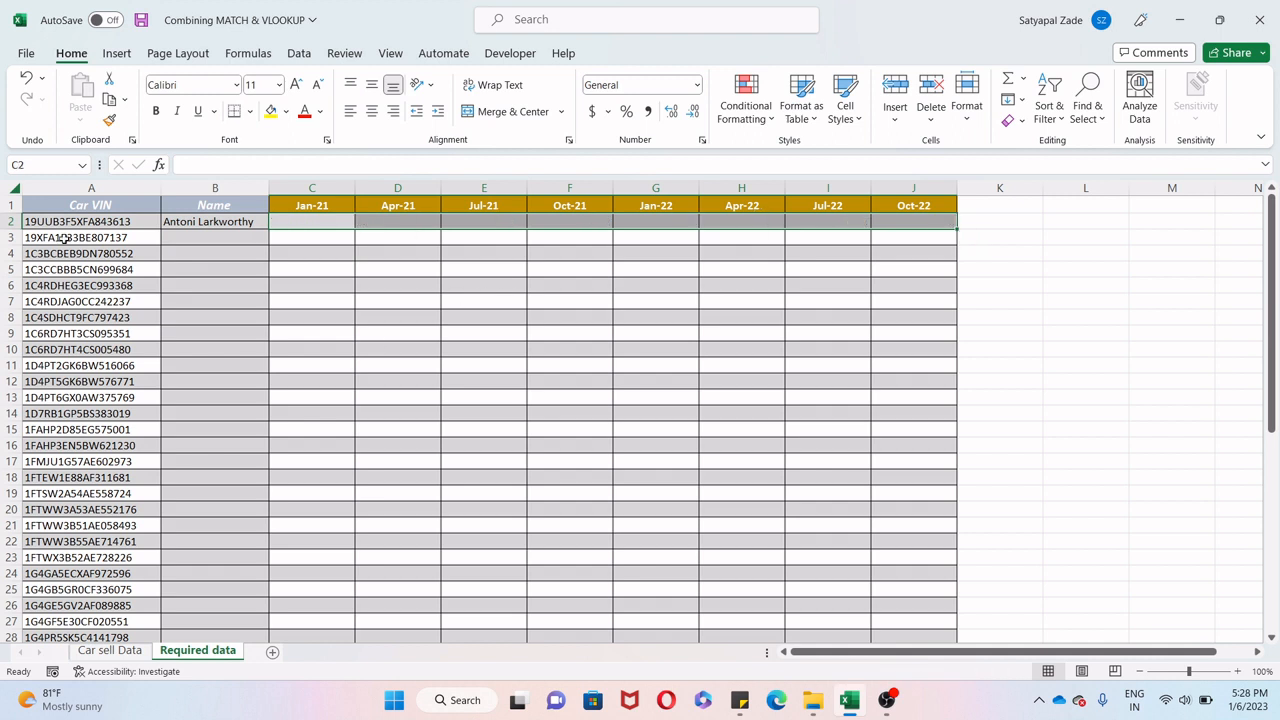
# - Replace the column index 2 in B2's VLOOKUP with a nested MATCH that looks up the header in B1
pyautogui.click(231, 225)
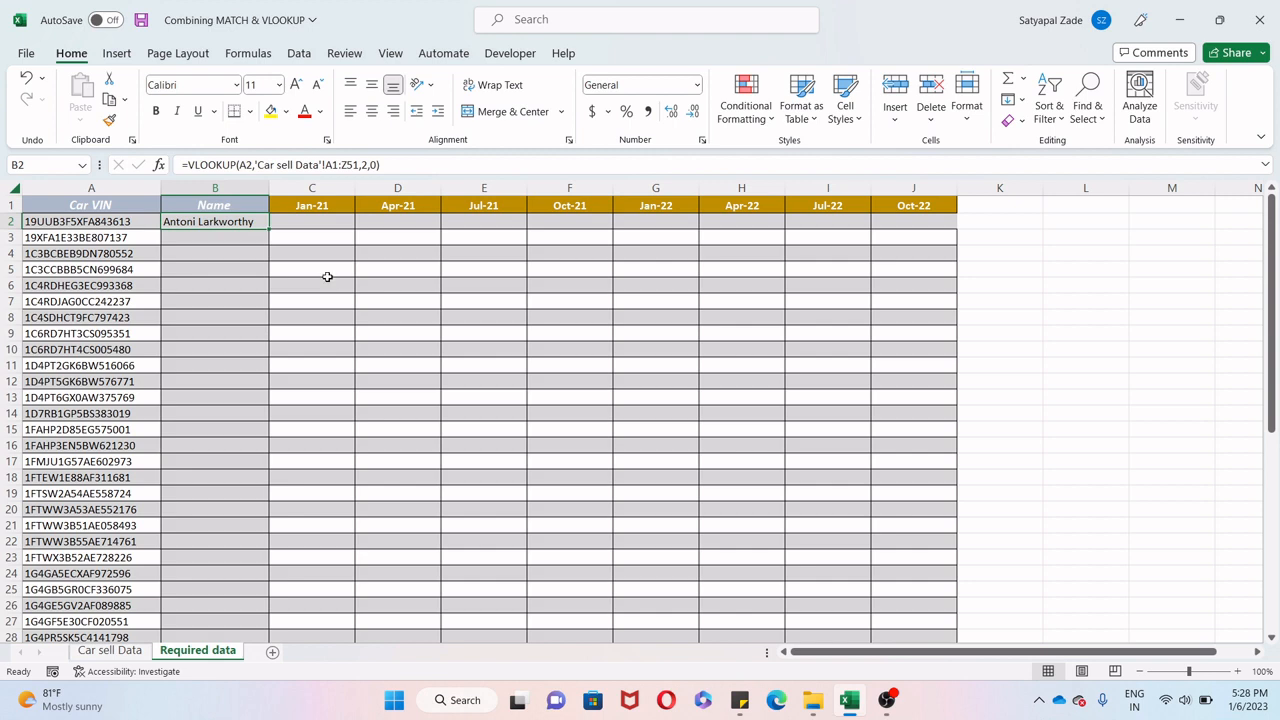
pyautogui.click(363, 165)
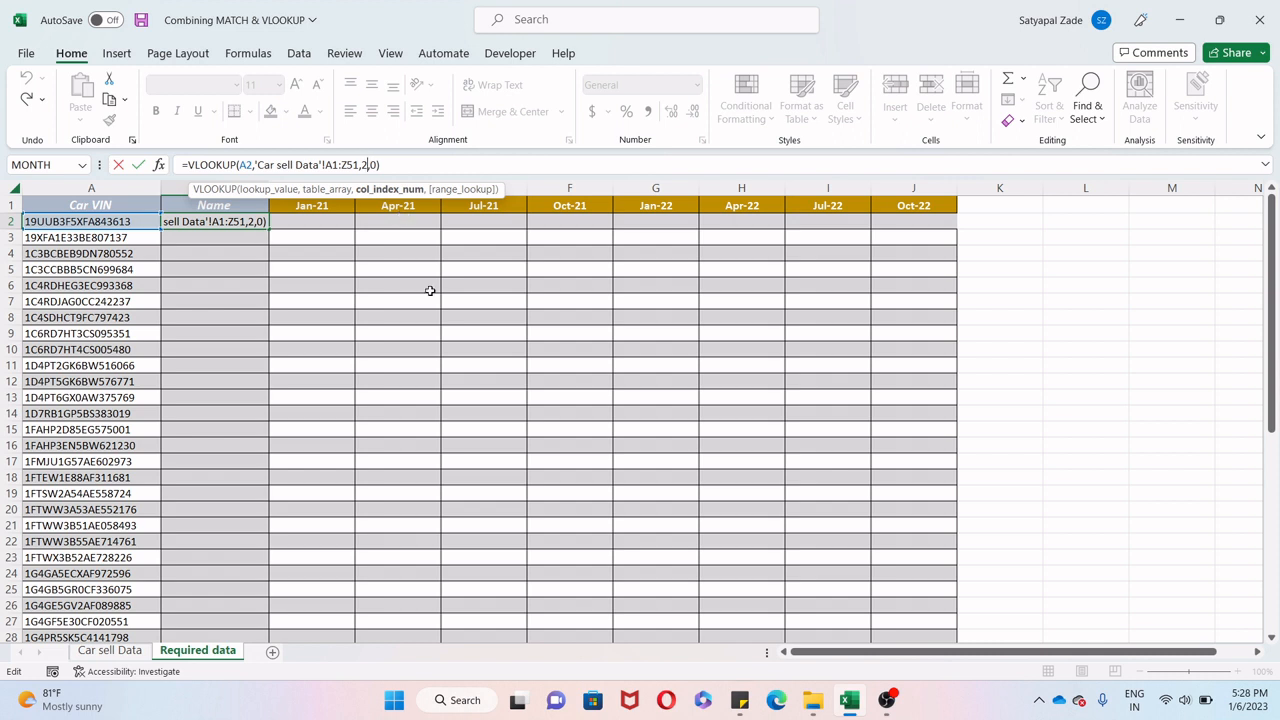
pyautogui.press('BackSpace')
pyautogui.write('match')
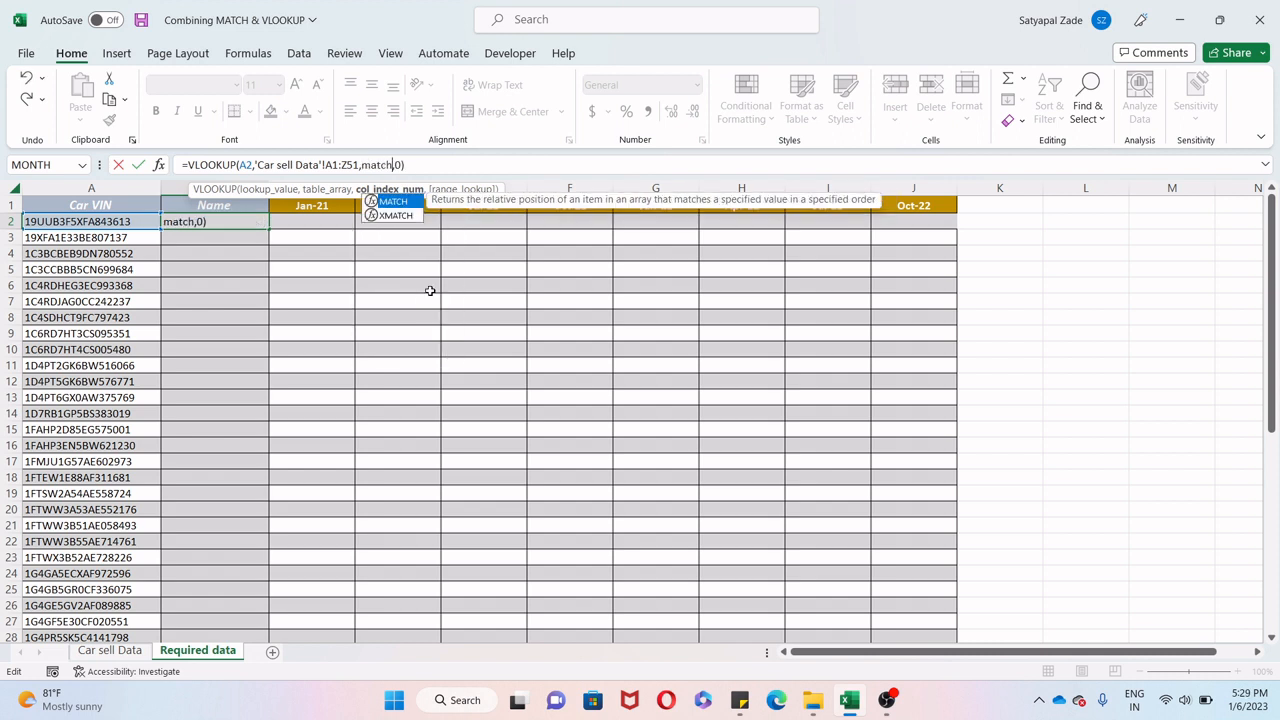
pyautogui.press('Tab')
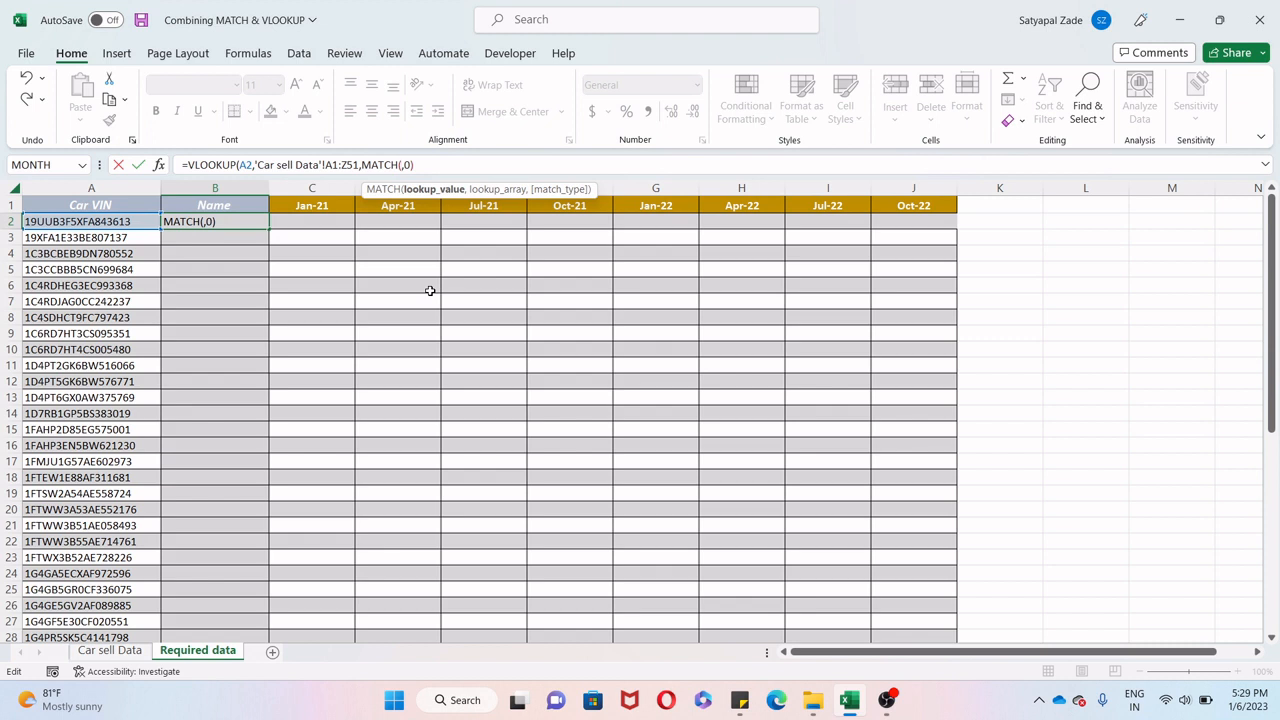
pyautogui.click(189, 213)
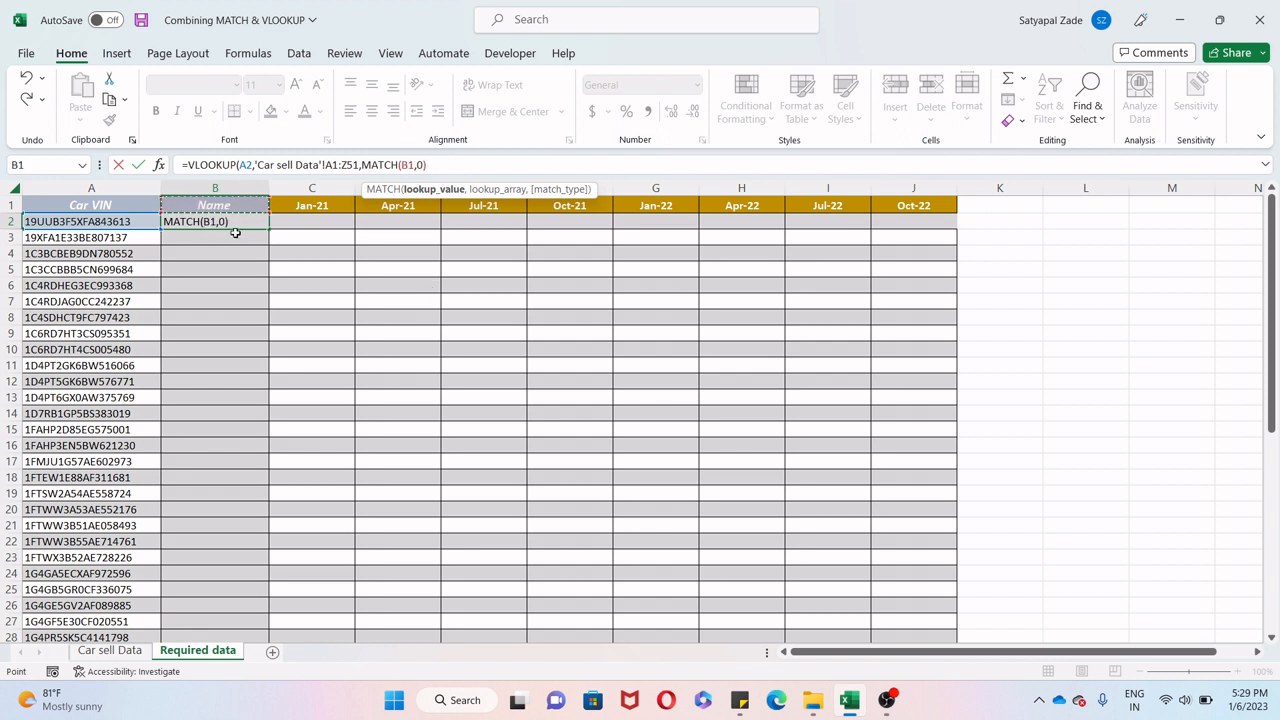
pyautogui.write(',')
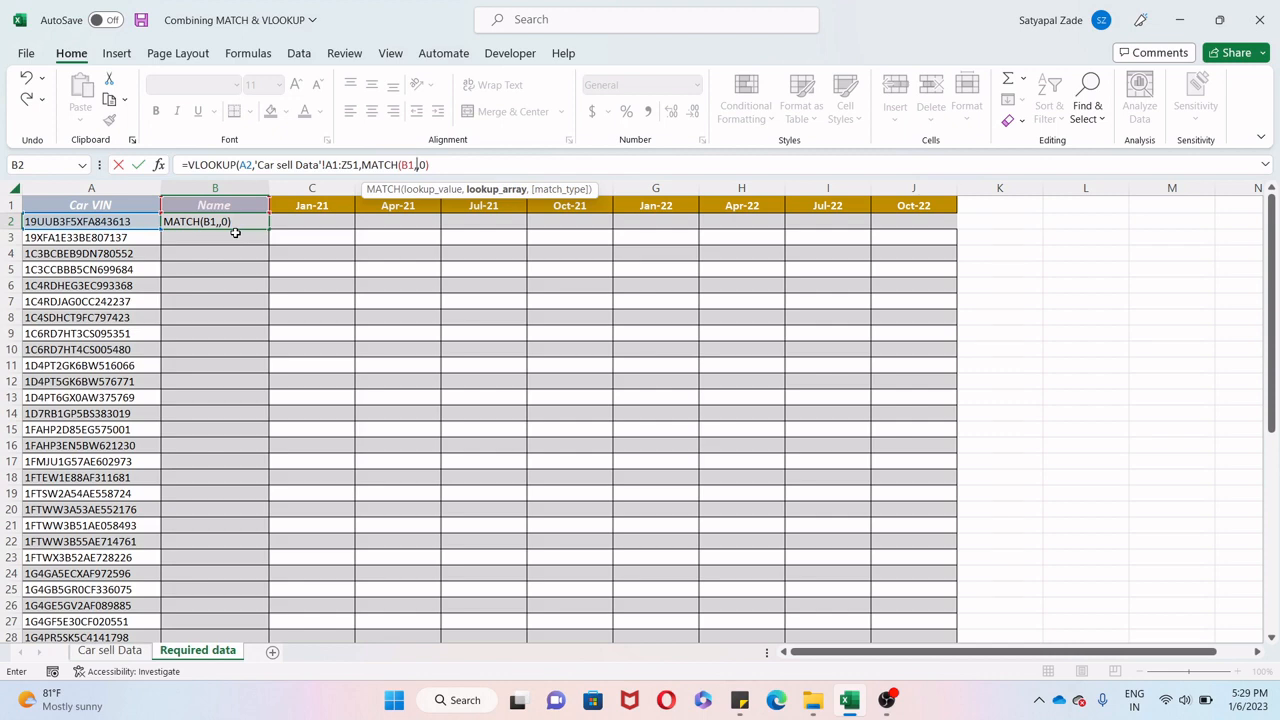
# - Complete the MATCH with Car sell Data header range A1:Z1 as lookup array and match type 0, and commit the formula
pyautogui.click(130, 652)
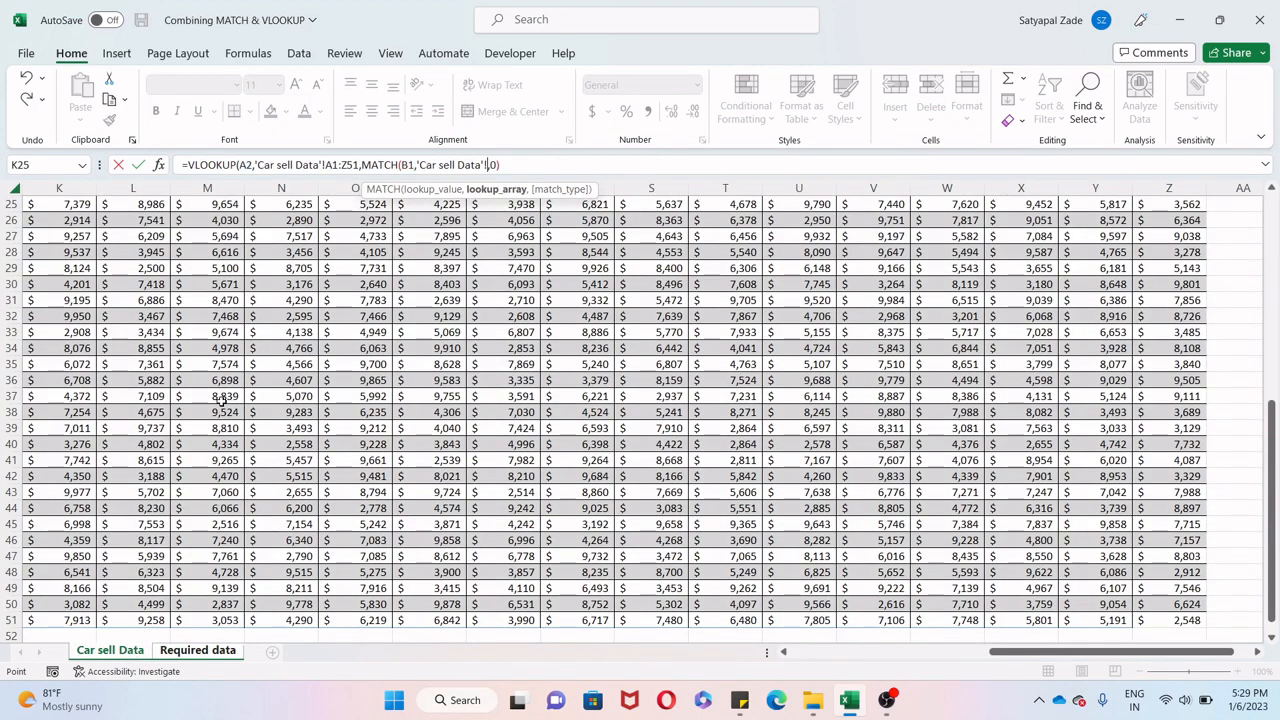
pyautogui.scroll(8, 222, 400)
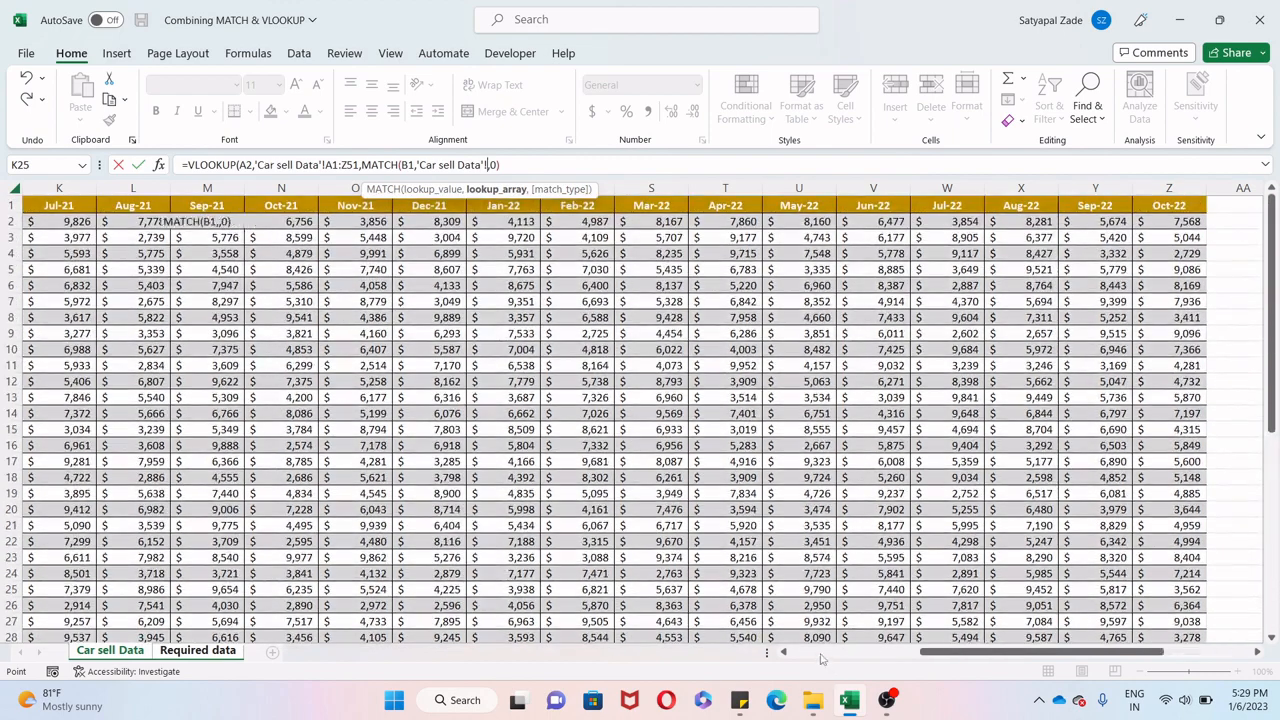
pyautogui.hscroll(-5, 155, 250)
pyautogui.click(104, 207)
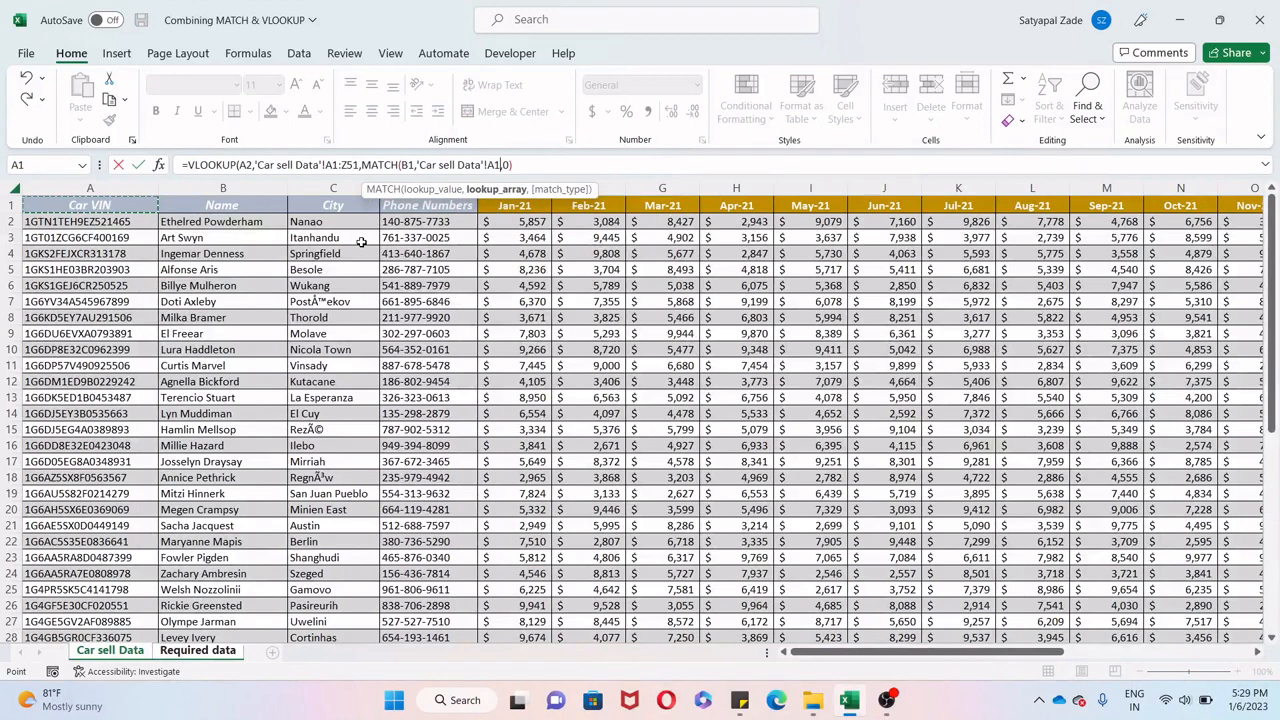
pyautogui.hotkey('ctrl', 'shift', 'Right')
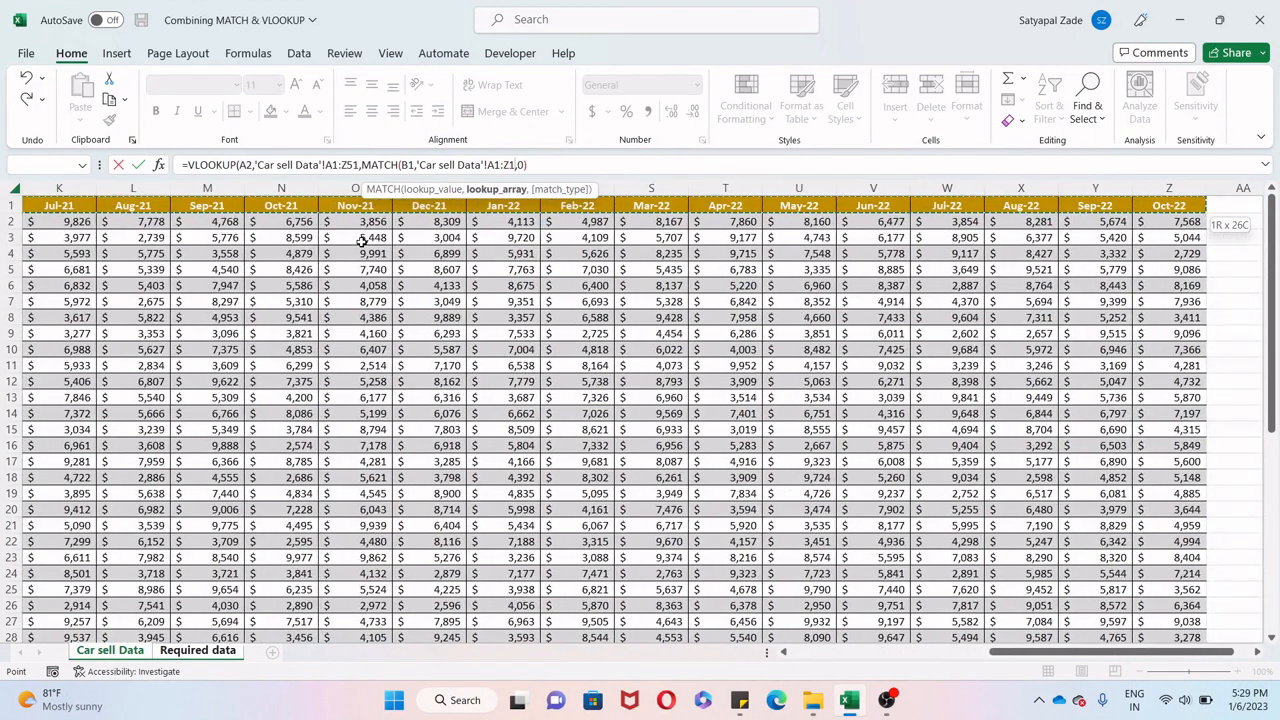
pyautogui.write(',')
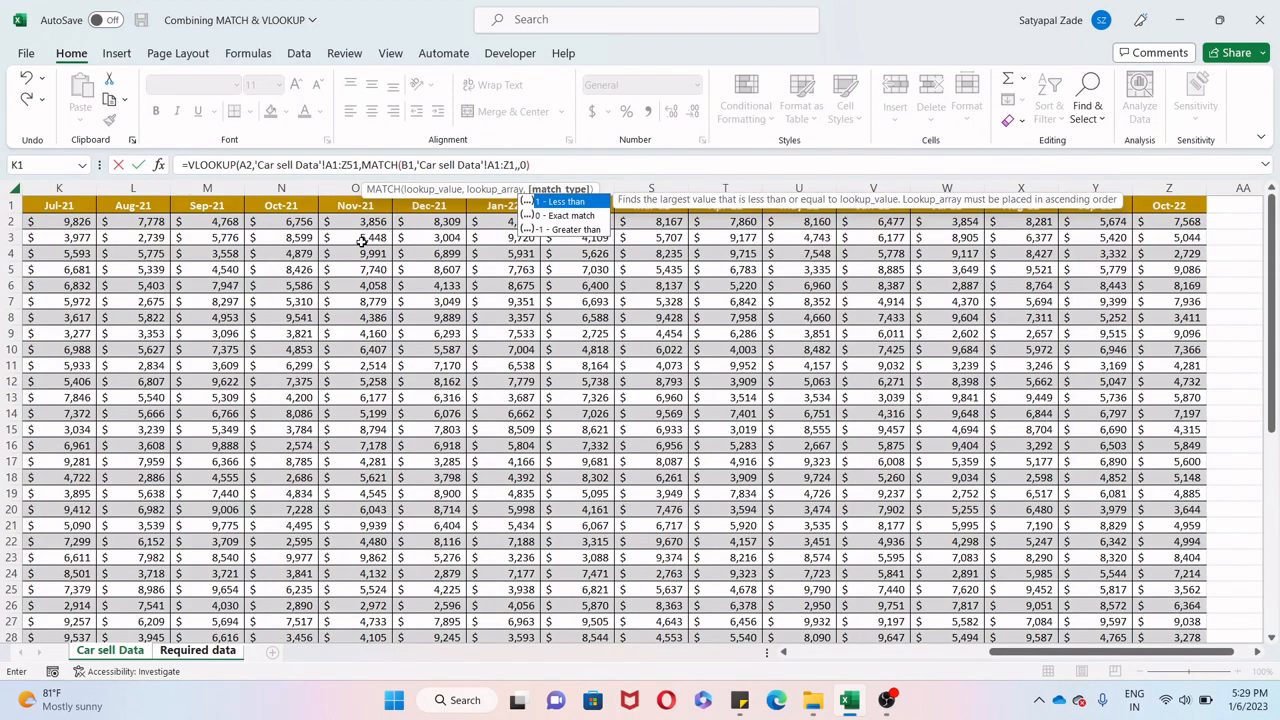
pyautogui.write('0)')
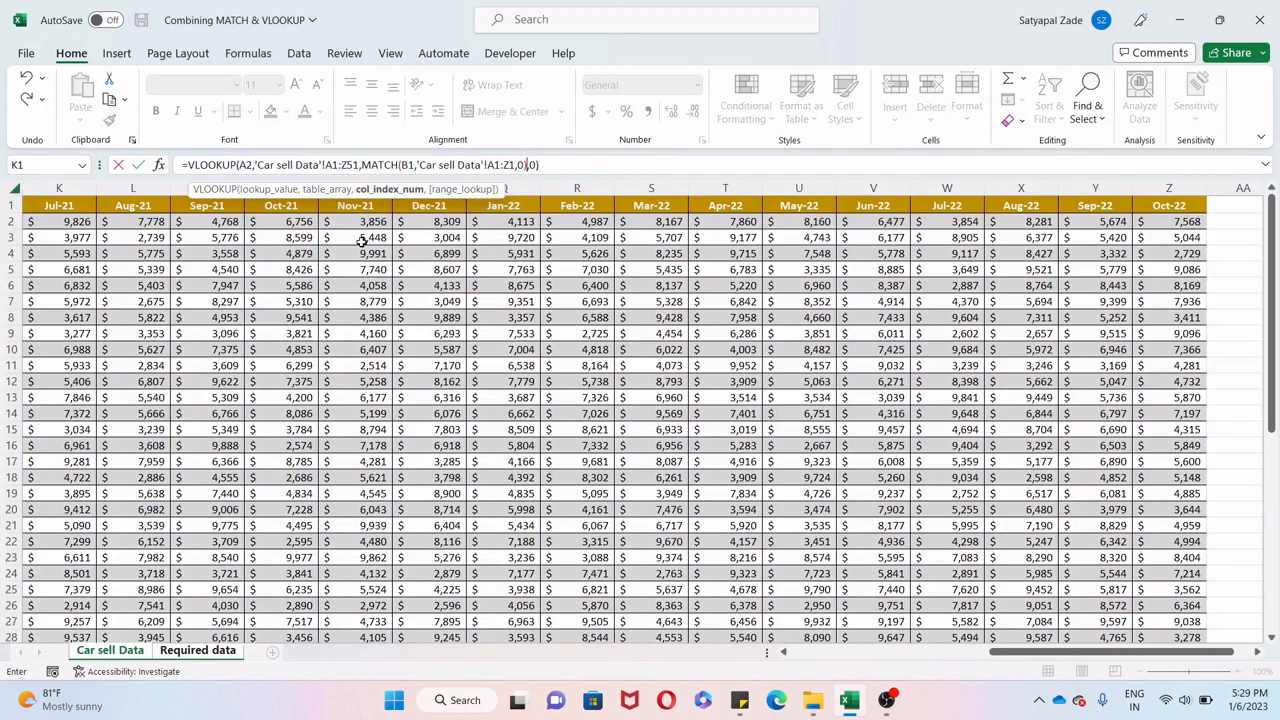
pyautogui.press('Return')
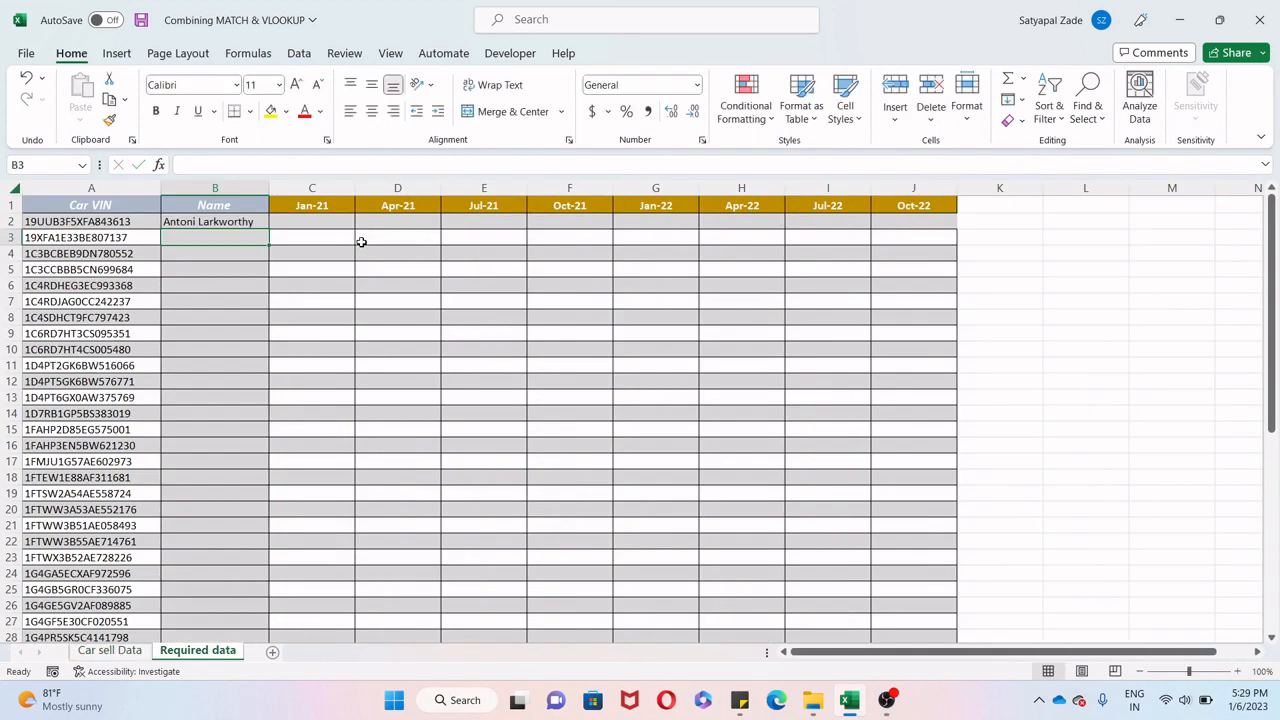
# - Try filling the B2 formula down into B3
pyautogui.click(243, 218)
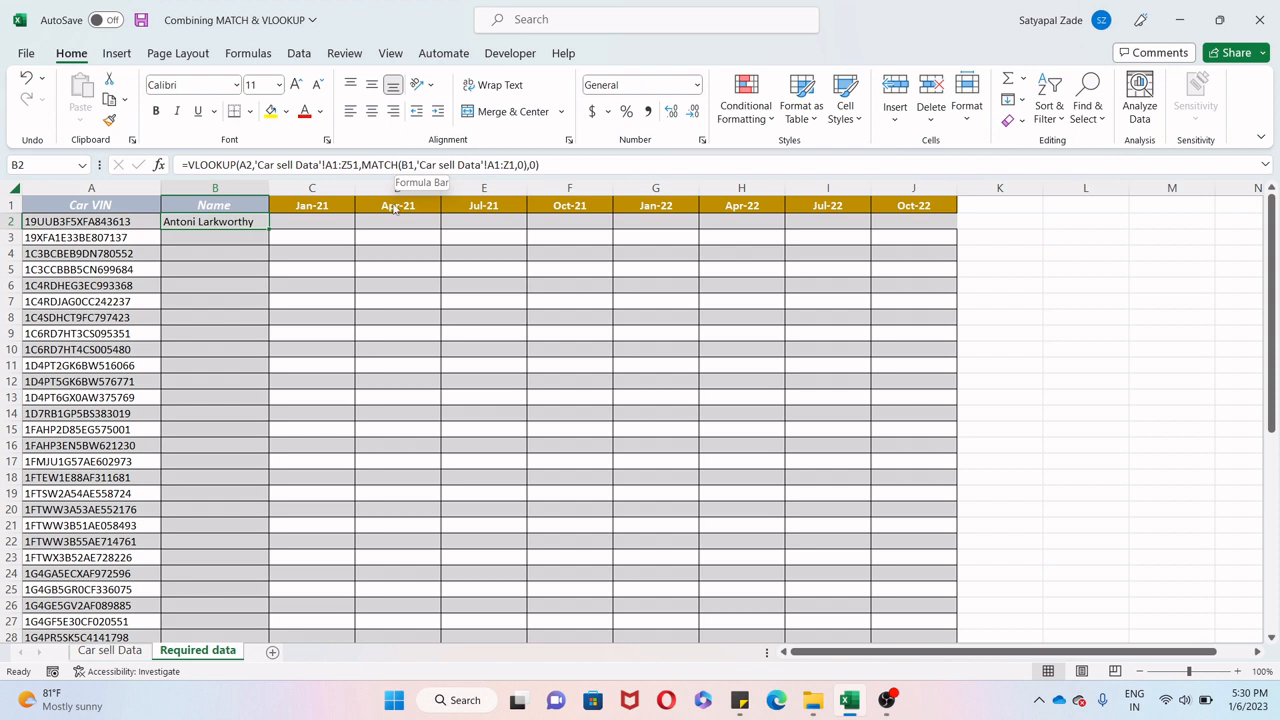
pyautogui.moveTo(268, 229); pyautogui.dragTo(267, 244)
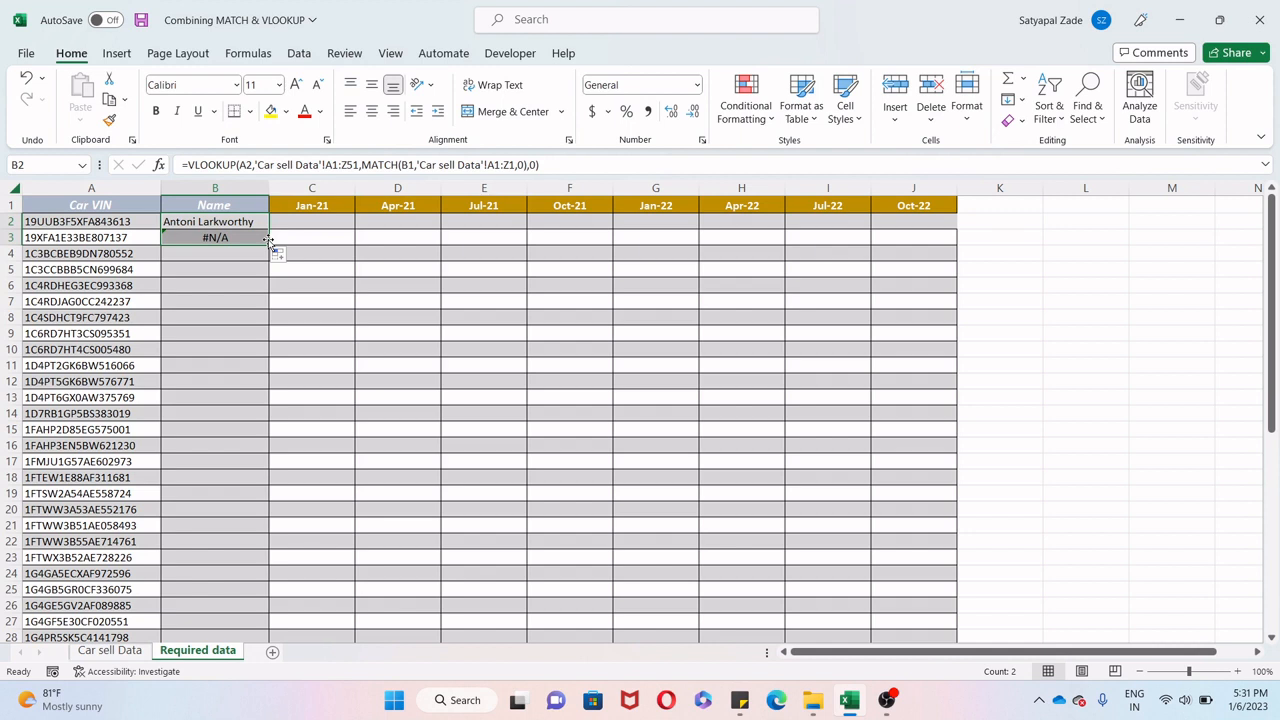
# - Lock only the row of the MATCH lookup value in B2's formula, making it B$1
pyautogui.click(240, 228)
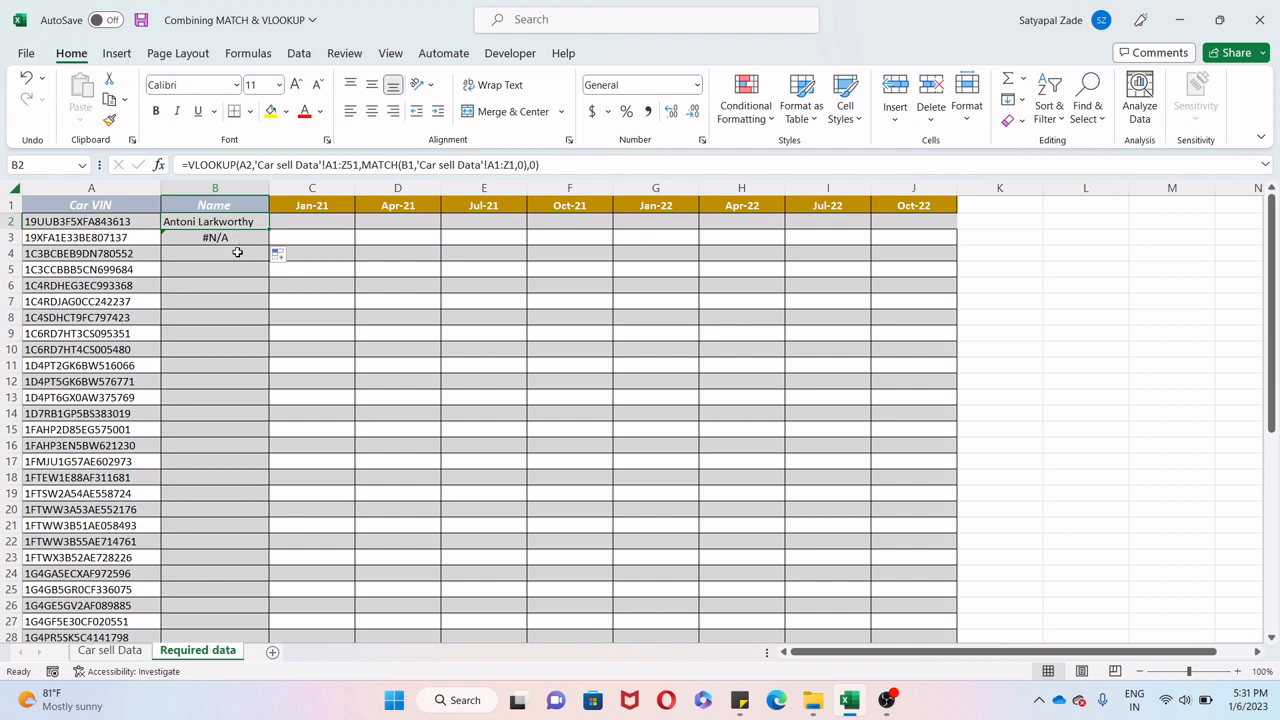
pyautogui.click(413, 166)
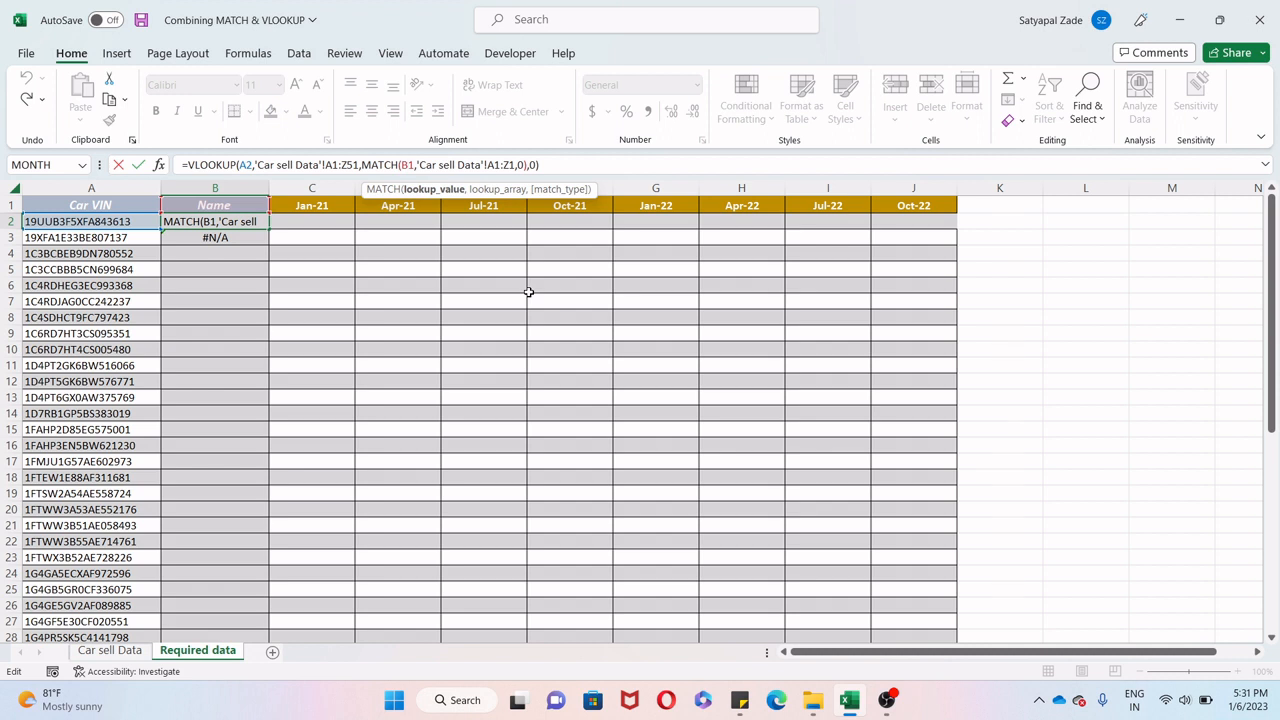
pyautogui.press('F4')
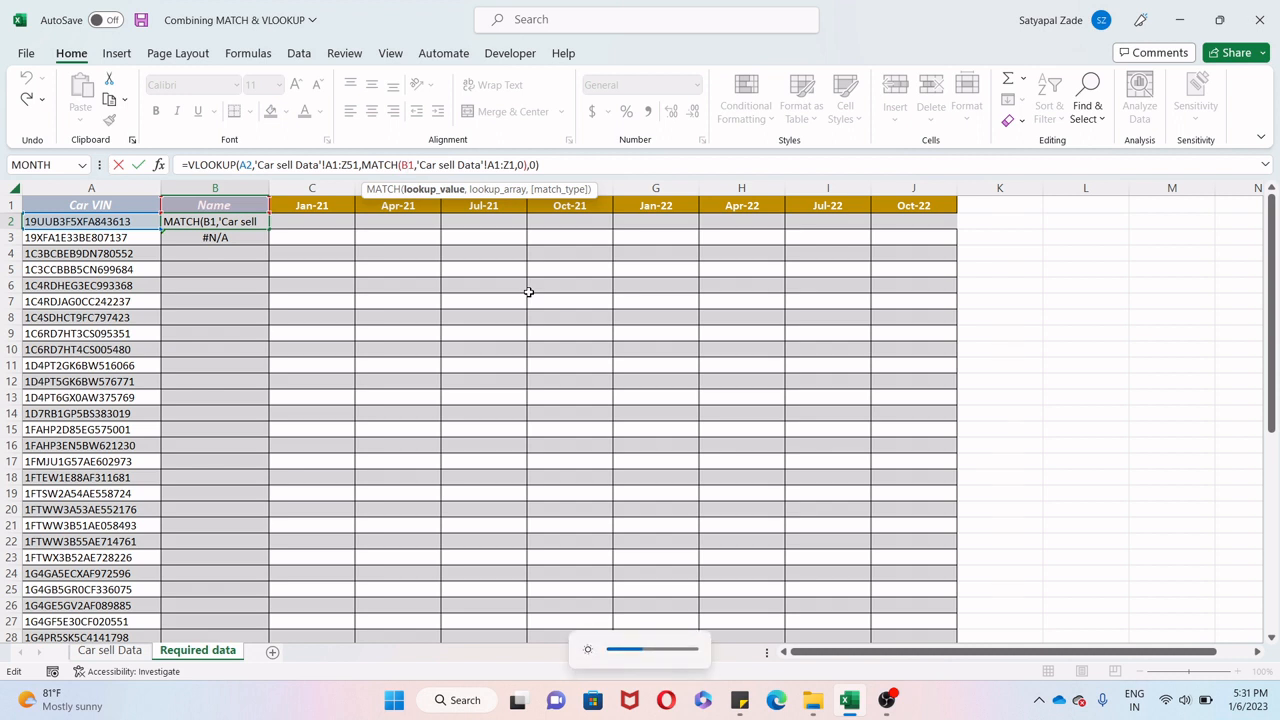
pyautogui.press('F4')
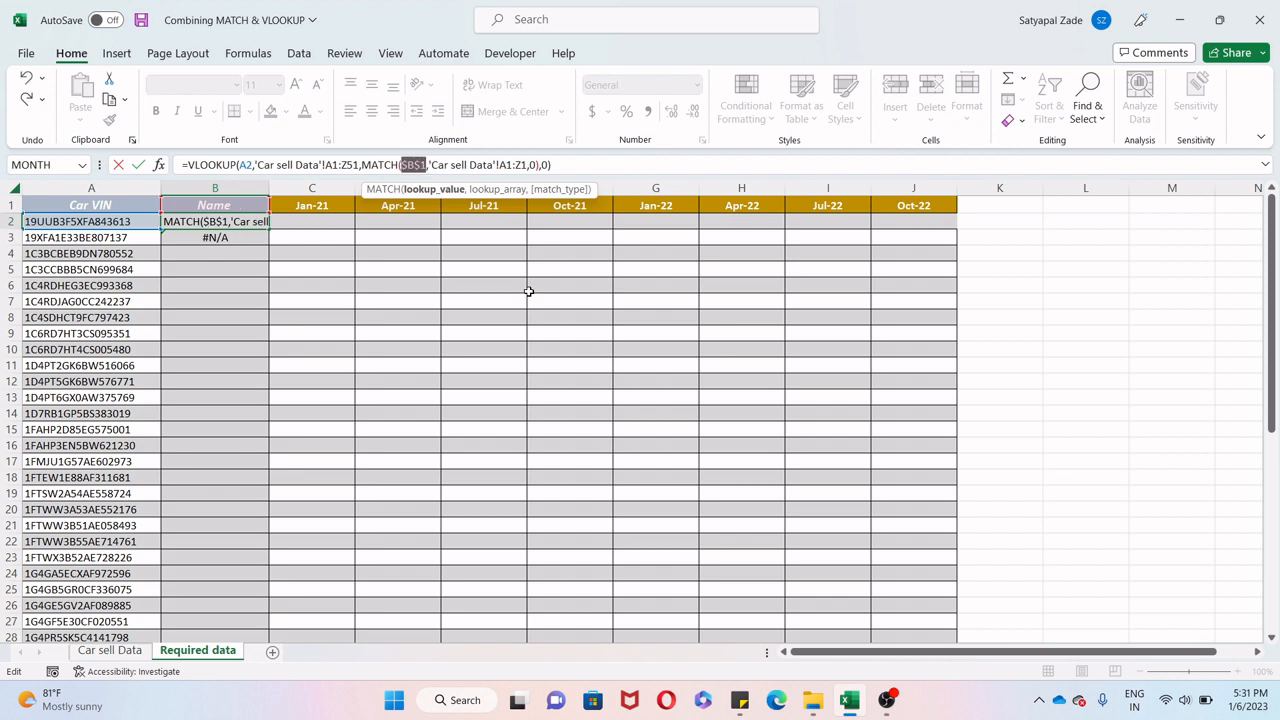
pyautogui.press('F4')
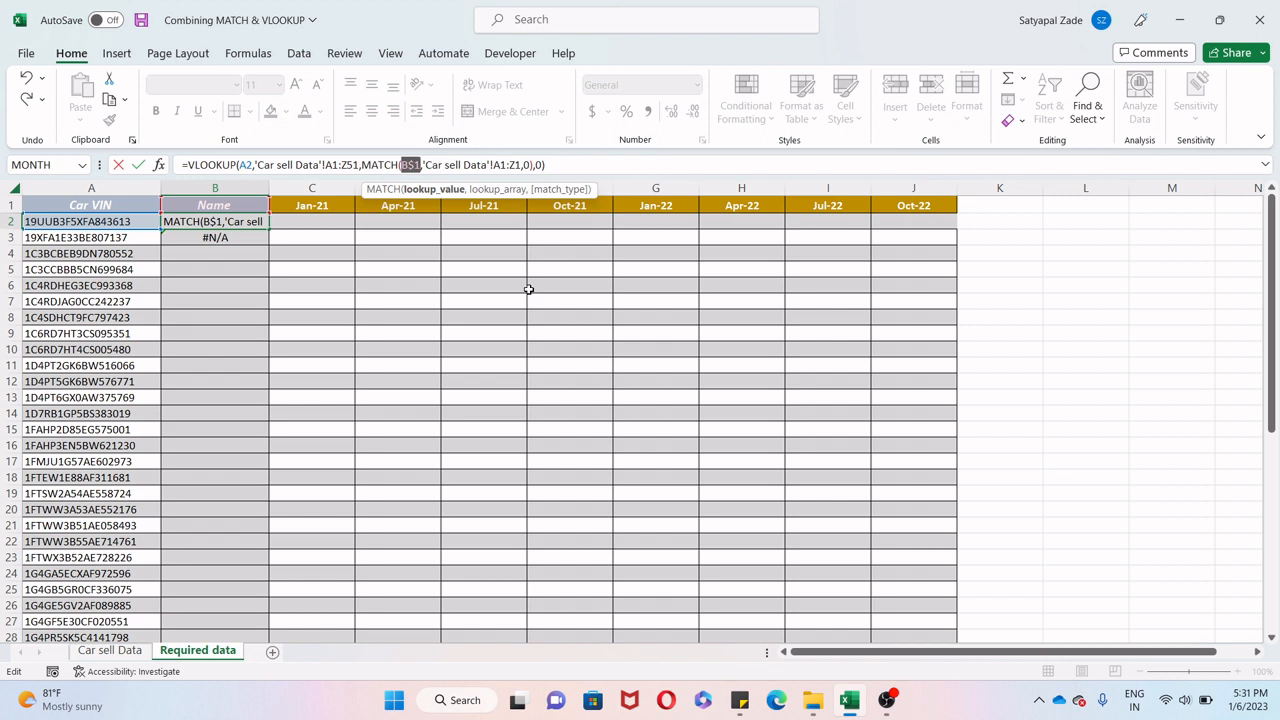
# - Make the MATCH lookup array in B2's formula absolute as $A$1:$Z$1
pyautogui.click(506, 165)
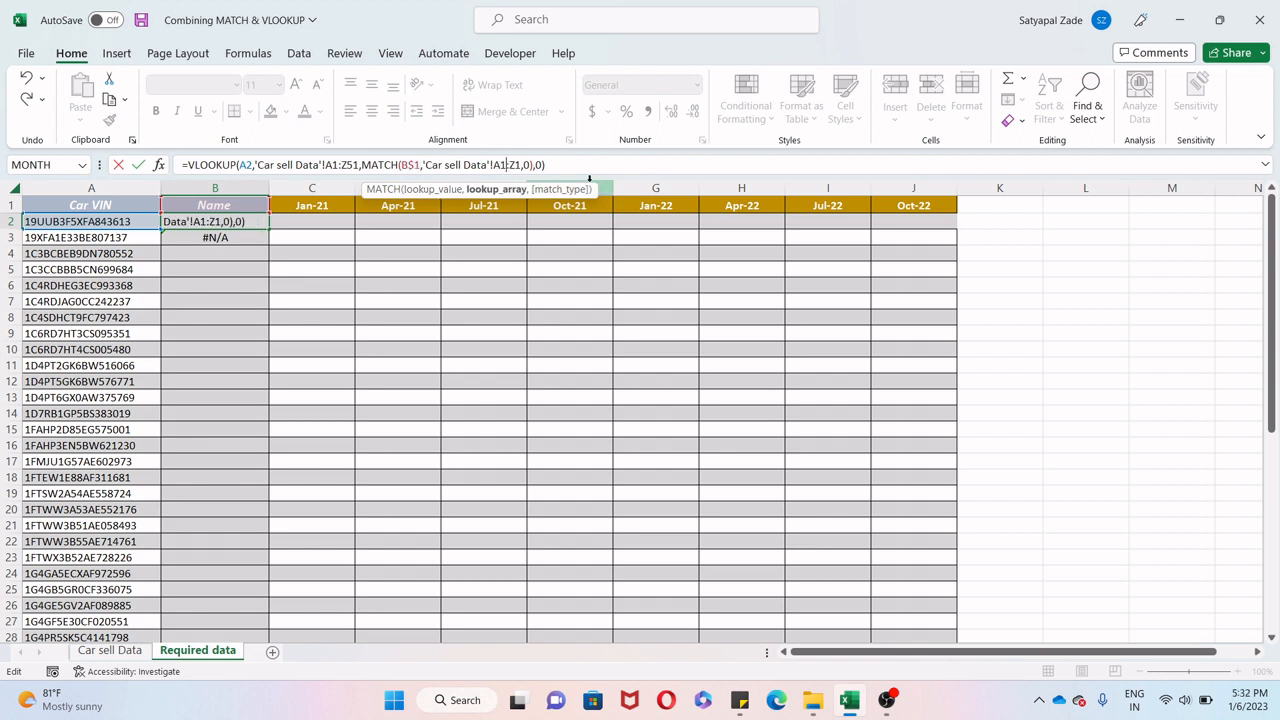
pyautogui.press('F4')
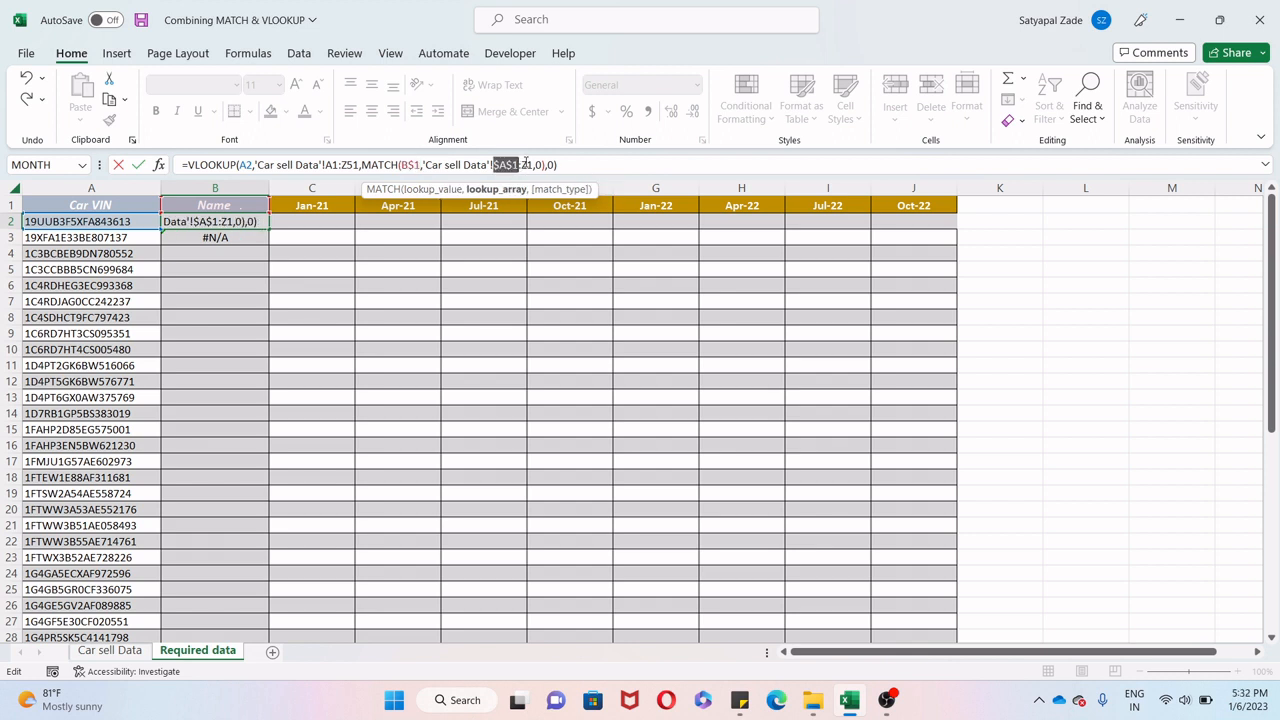
pyautogui.press('F4')
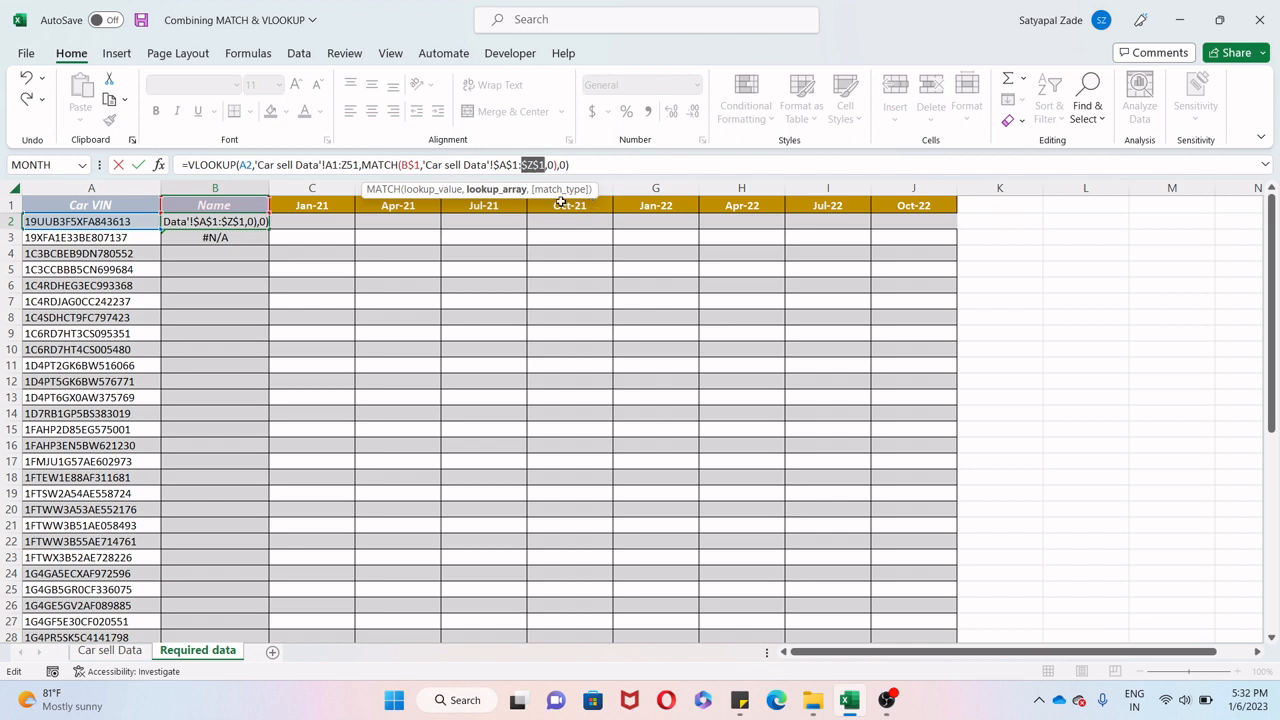
# - Make the VLOOKUP table array in B2's formula absolute as $A$1:$Z$51 and commit the formula
pyautogui.click(342, 167)
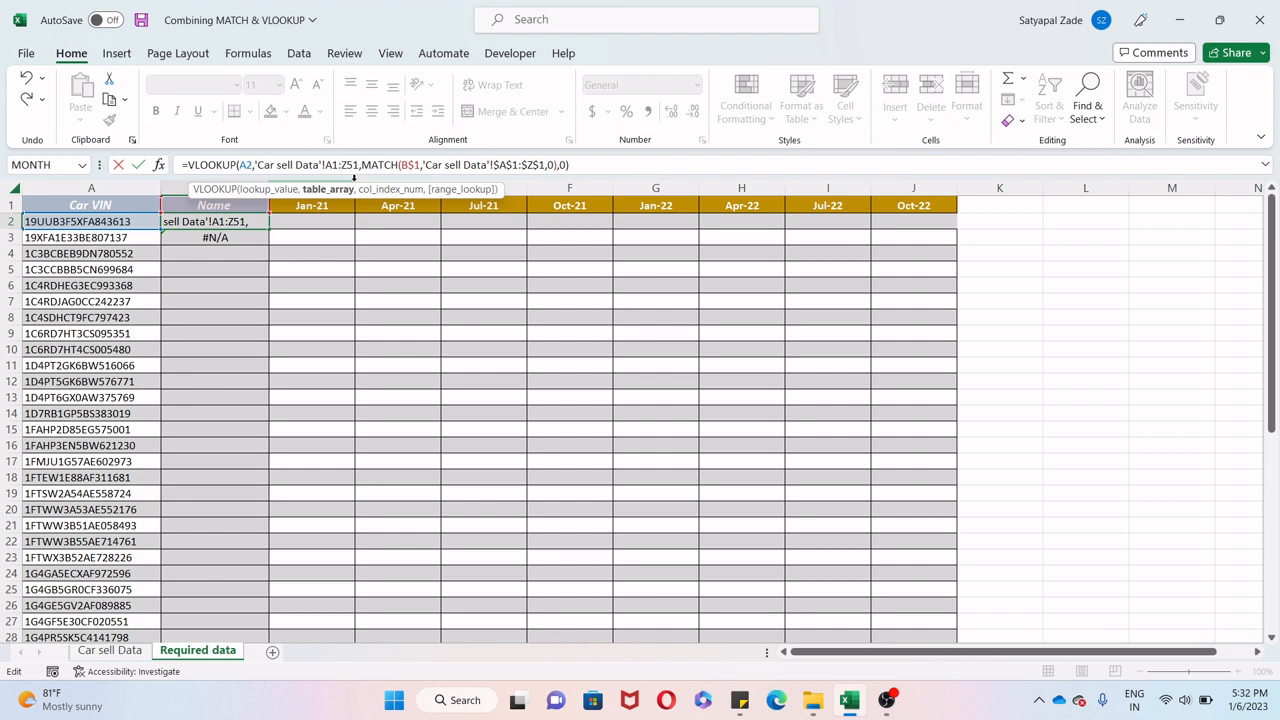
pyautogui.press('F4')
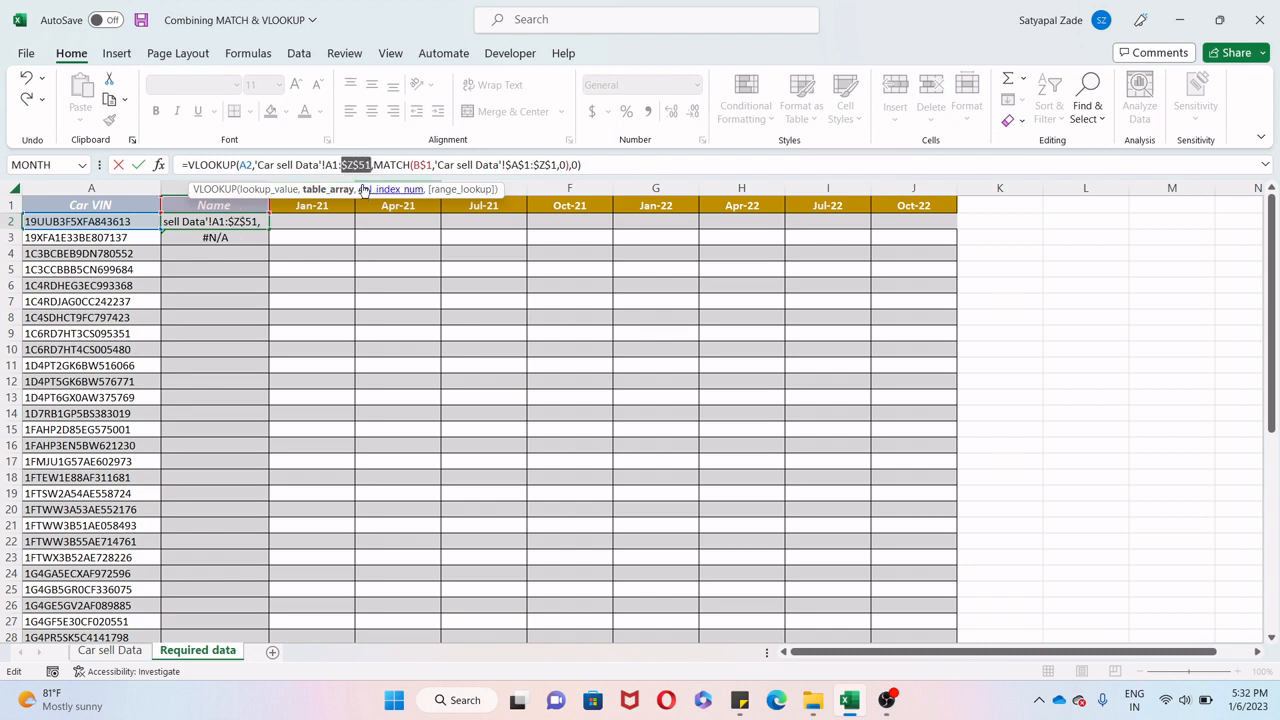
pyautogui.click(333, 167)
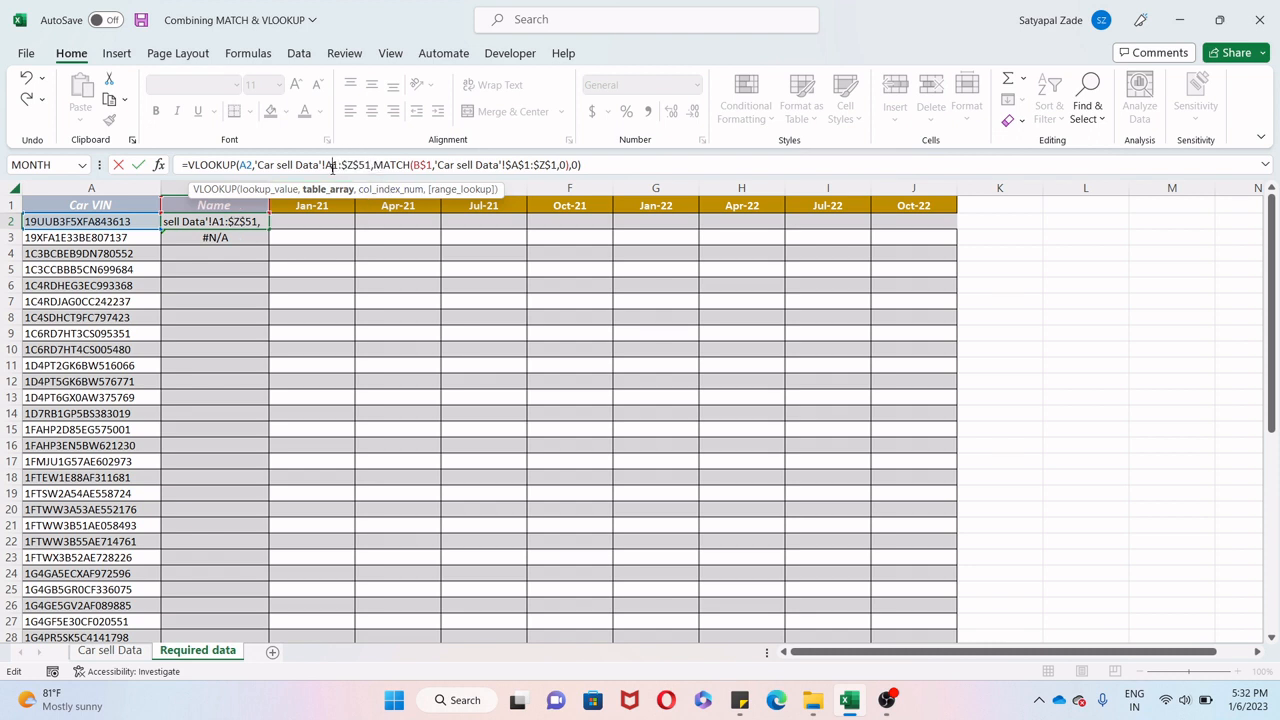
pyautogui.press('F4')
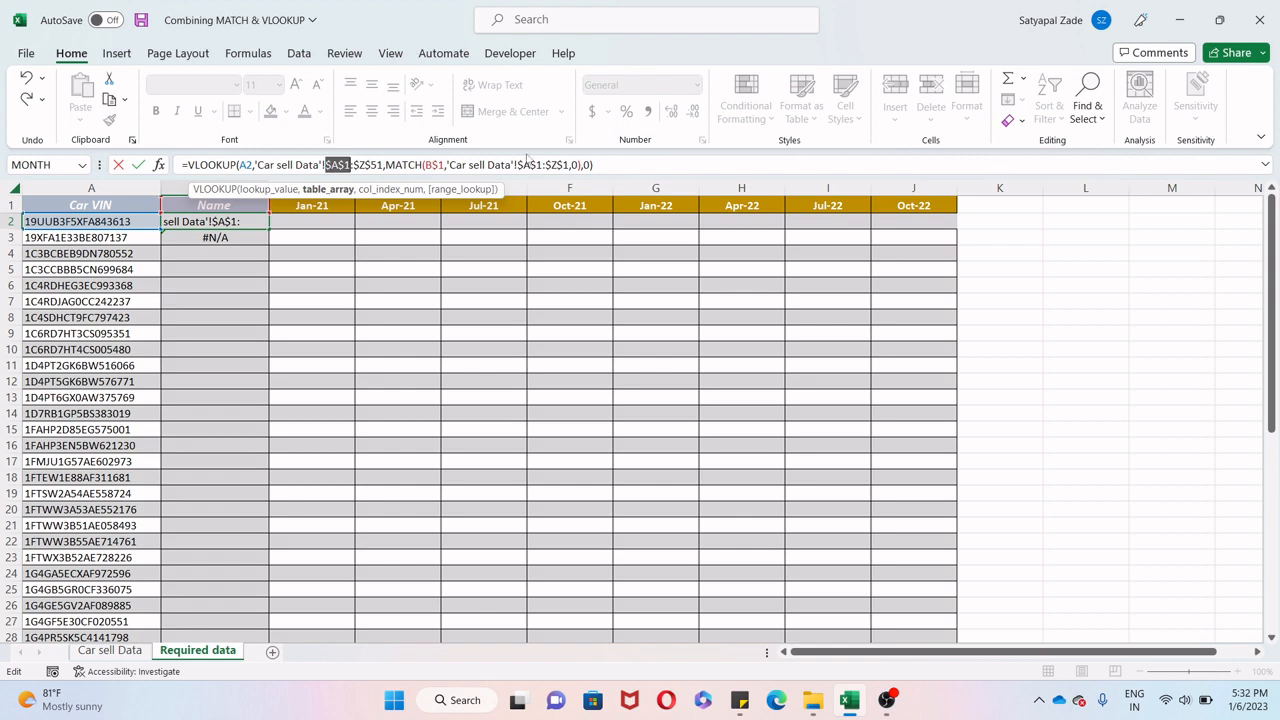
pyautogui.click(619, 168)
pyautogui.press('Return')
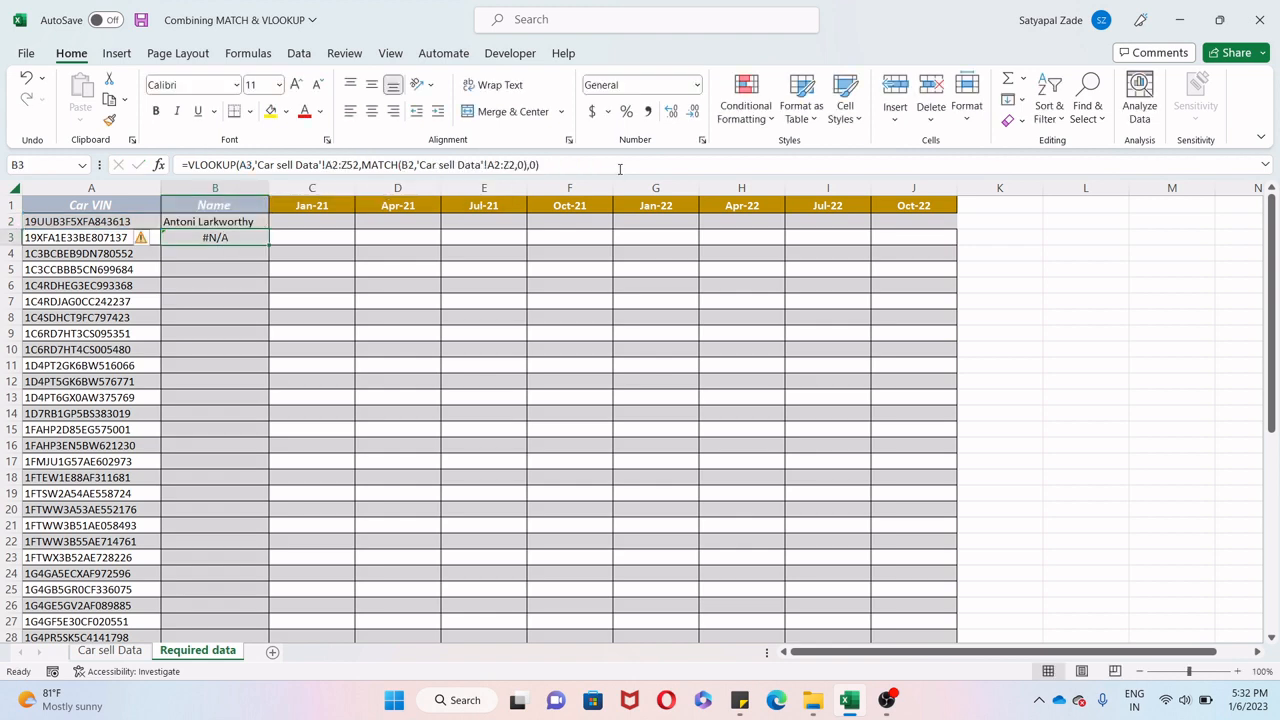
# - Fill the B2 formula down to B5 and across row 2 to J2
pyautogui.click(236, 224)
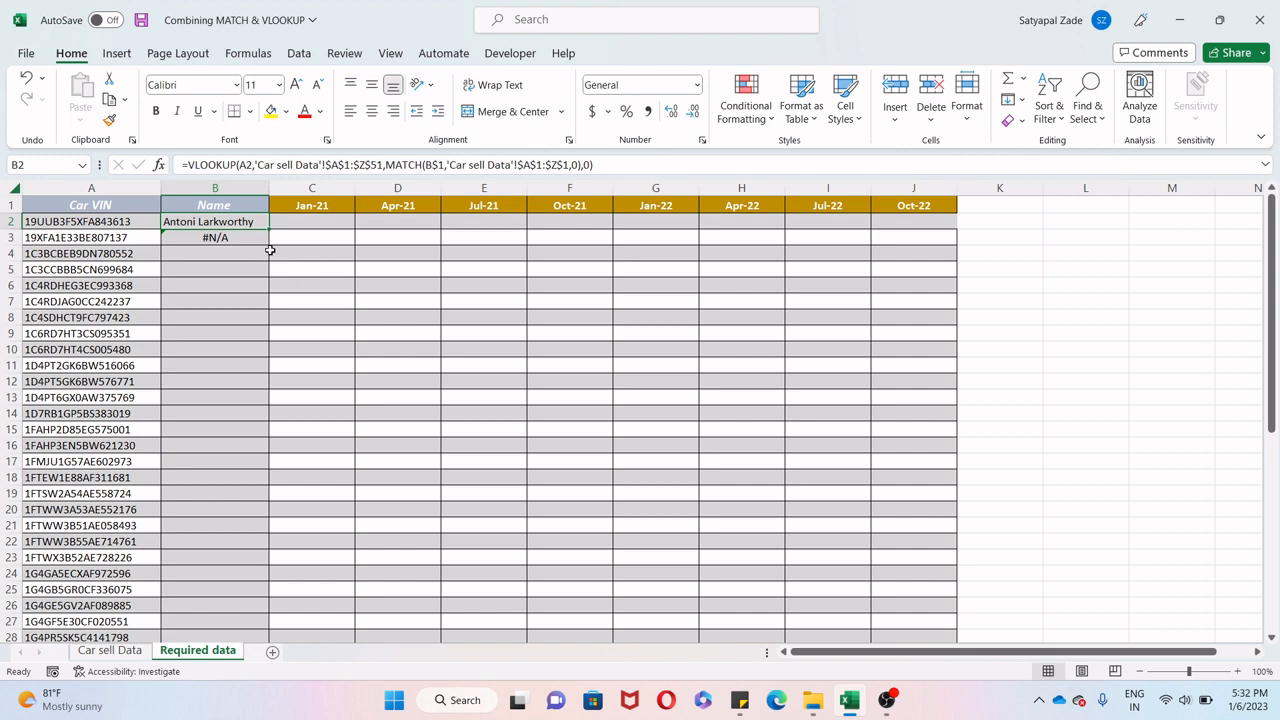
pyautogui.moveTo(268, 229); pyautogui.dragTo(270, 272)
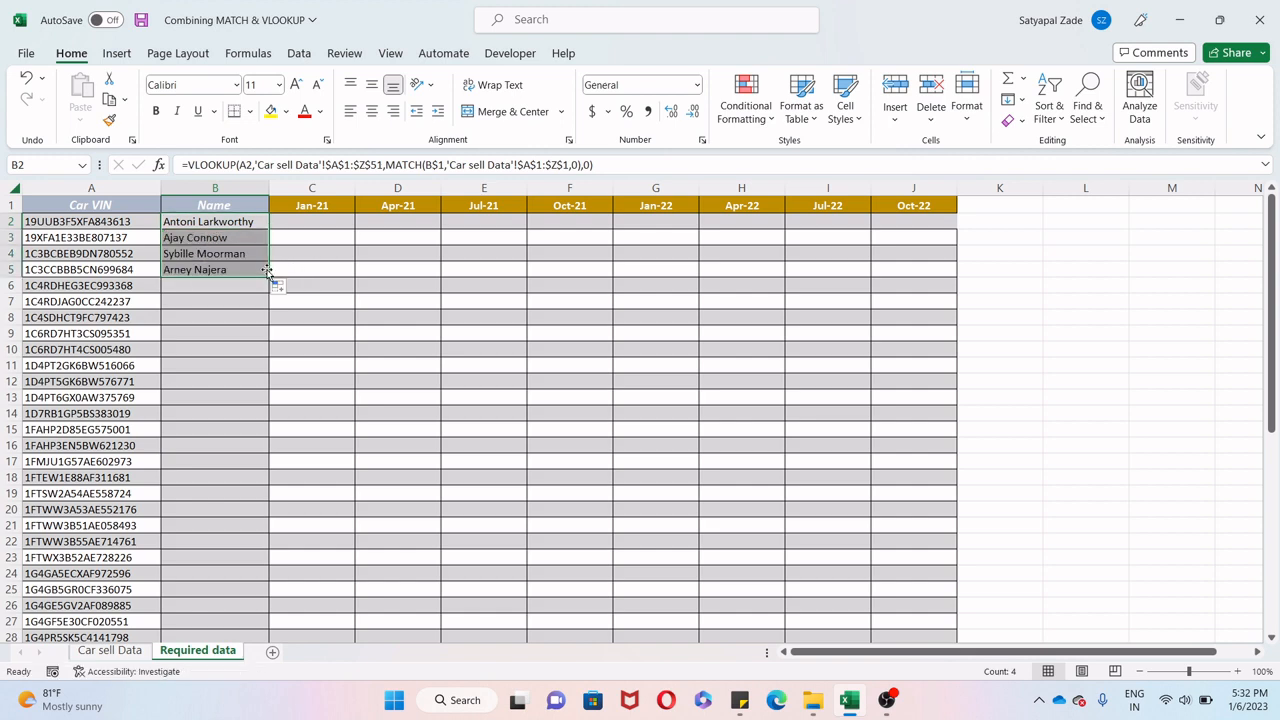
pyautogui.click(263, 229)
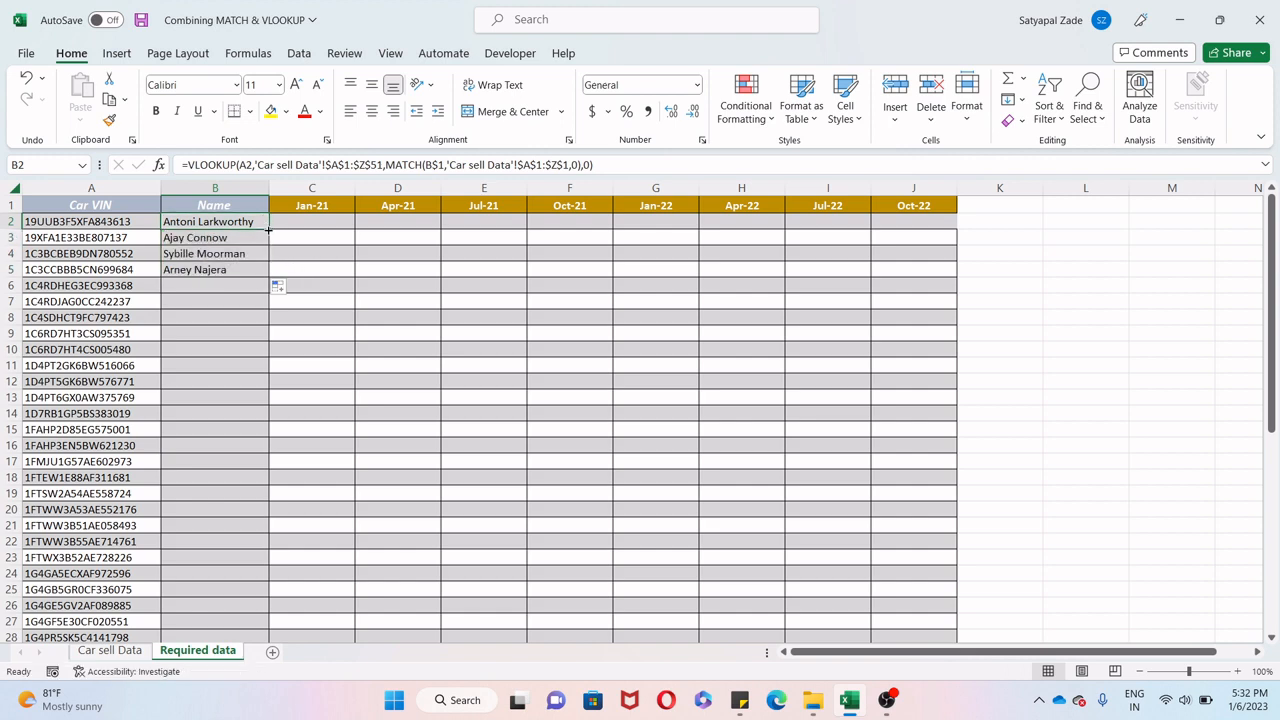
pyautogui.moveTo(268, 229); pyautogui.dragTo(915, 252)
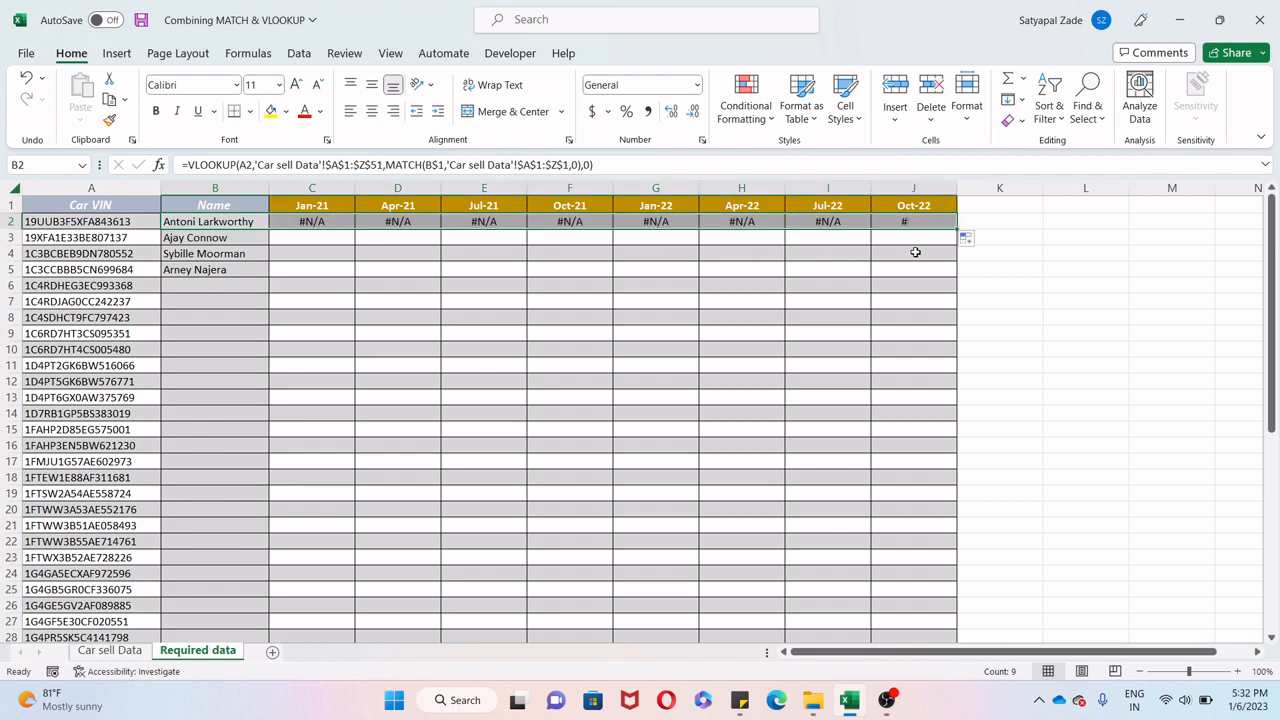
# - Fill the formula from B5 down the rest of the Name column to B51 and check the results
pyautogui.click(232, 222)
pyautogui.click(256, 272)
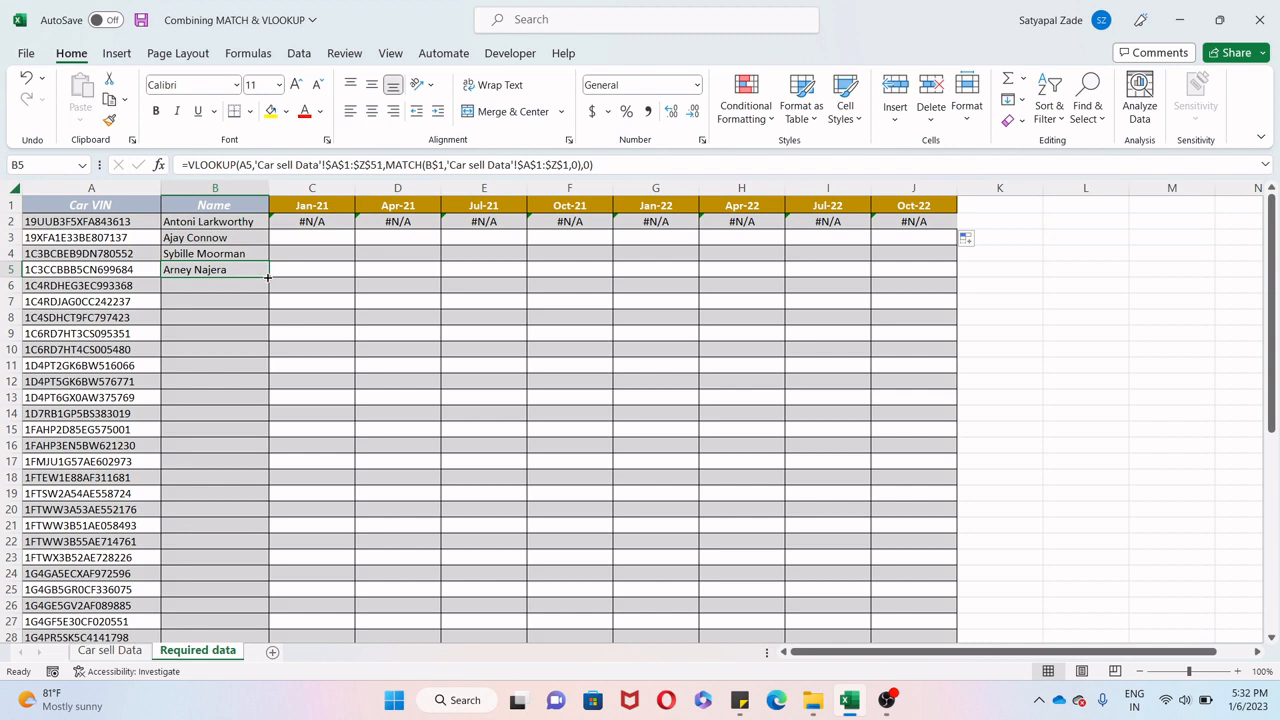
pyautogui.doubleClick(268, 278)
pyautogui.scroll(-4, 500, 431)
pyautogui.scroll(-8, 500, 431)
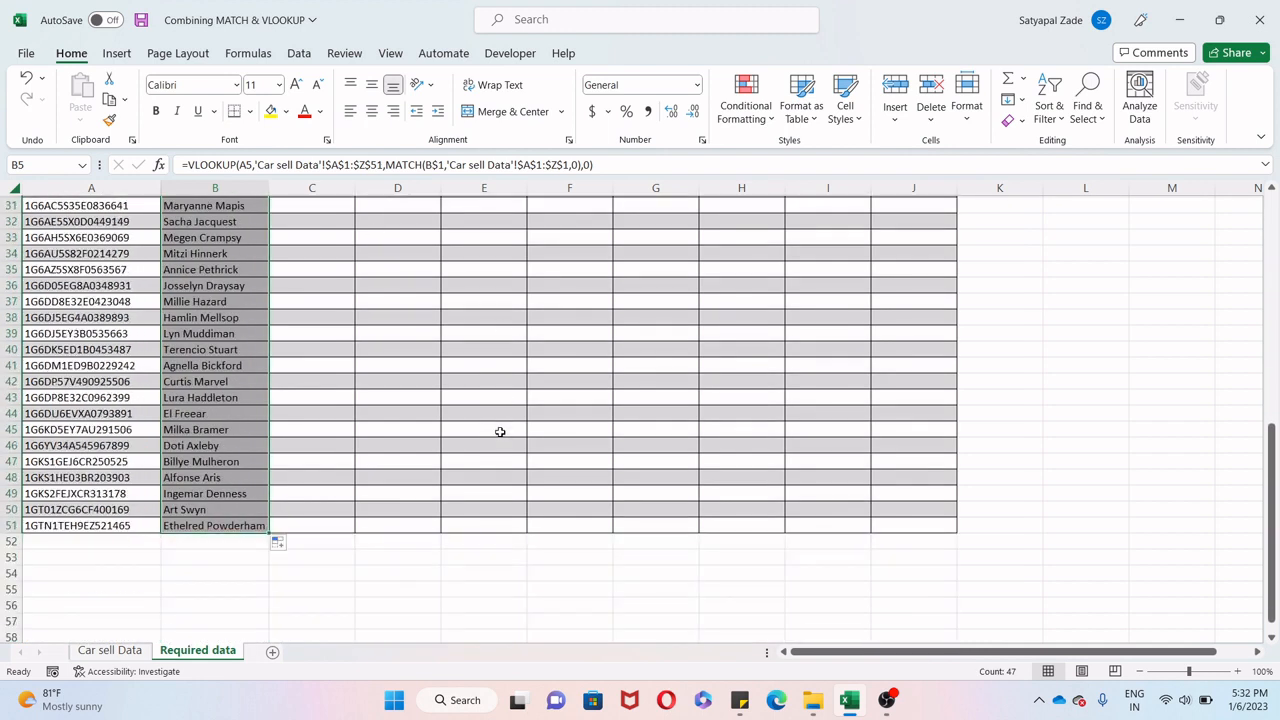
pyautogui.scroll(6, 499, 427)
pyautogui.scroll(6, 499, 427)
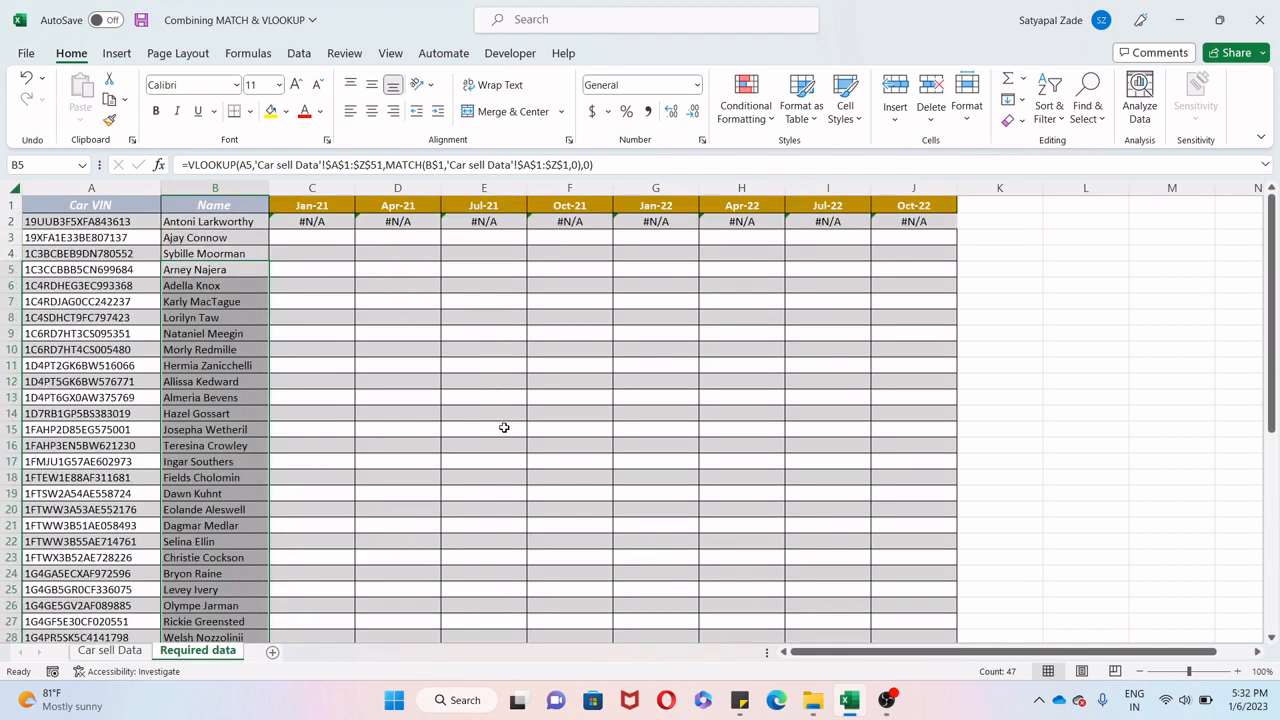
# - Compare the formulas in B2 and C2 to examine how the VLOOKUP lookup value refers to the Car VIN column
pyautogui.click(246, 222)
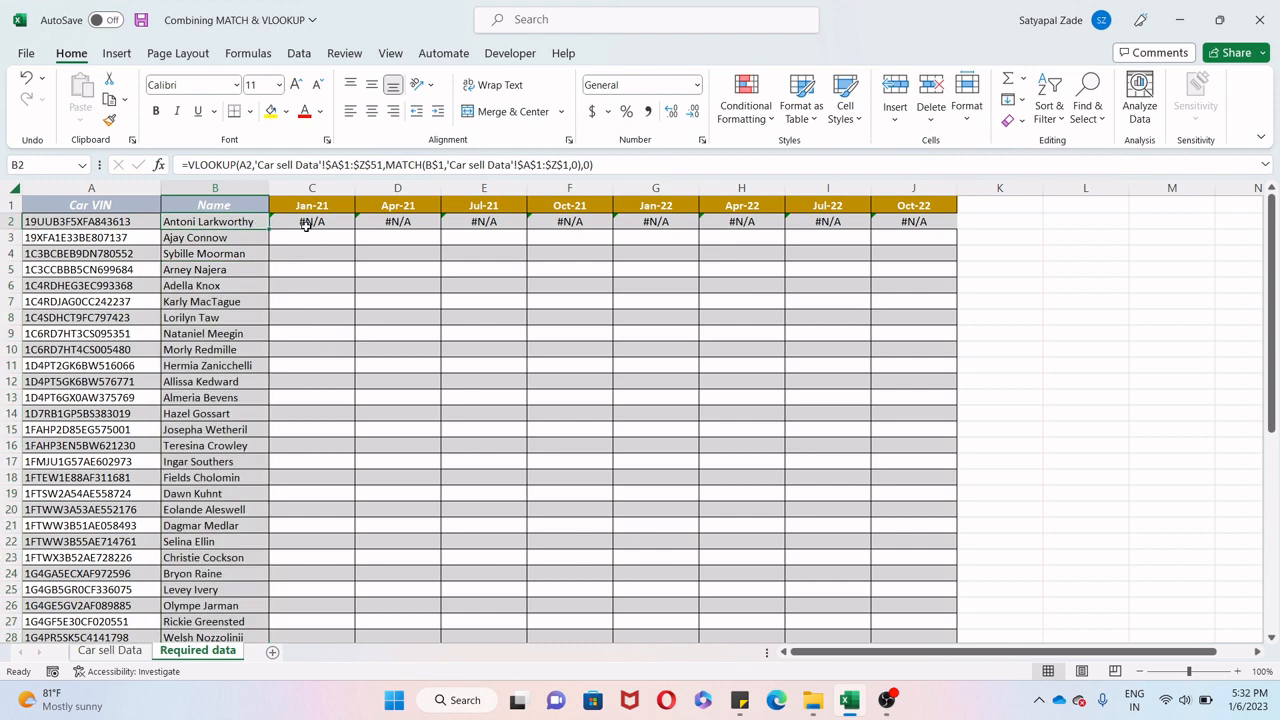
pyautogui.moveTo(306, 222); pyautogui.dragTo(474, 233)
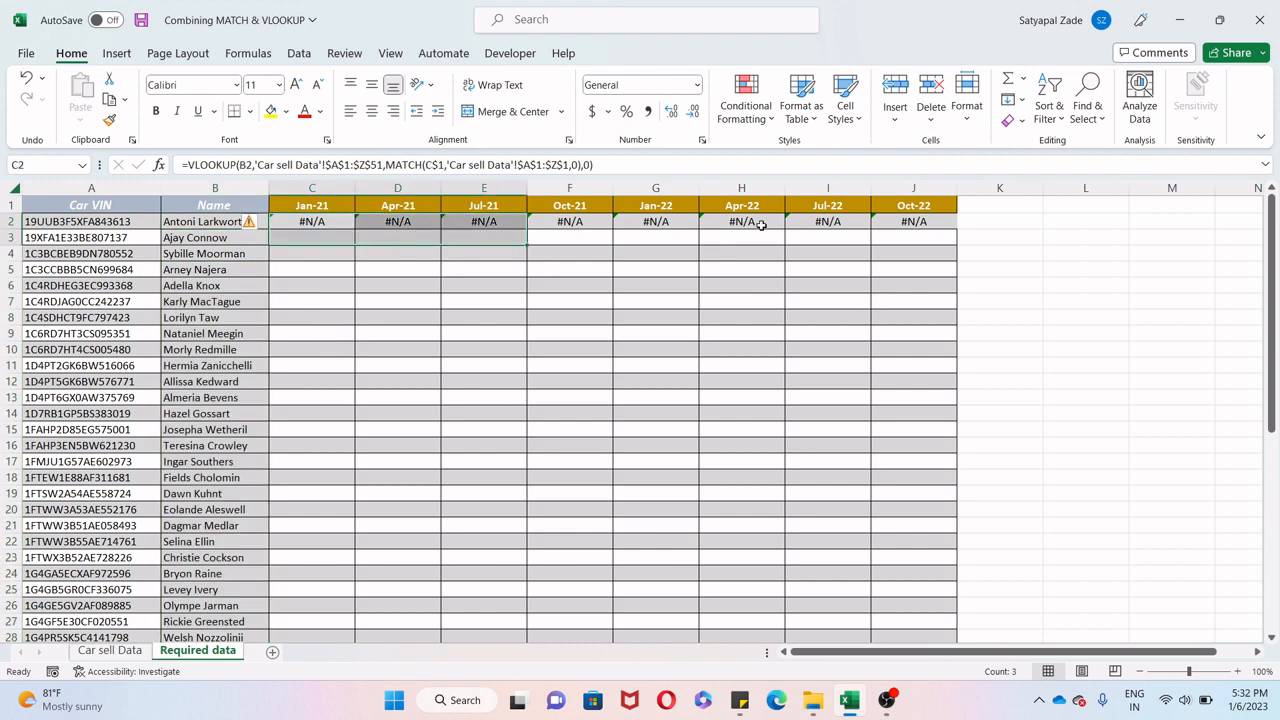
pyautogui.click(762, 226)
pyautogui.click(304, 222)
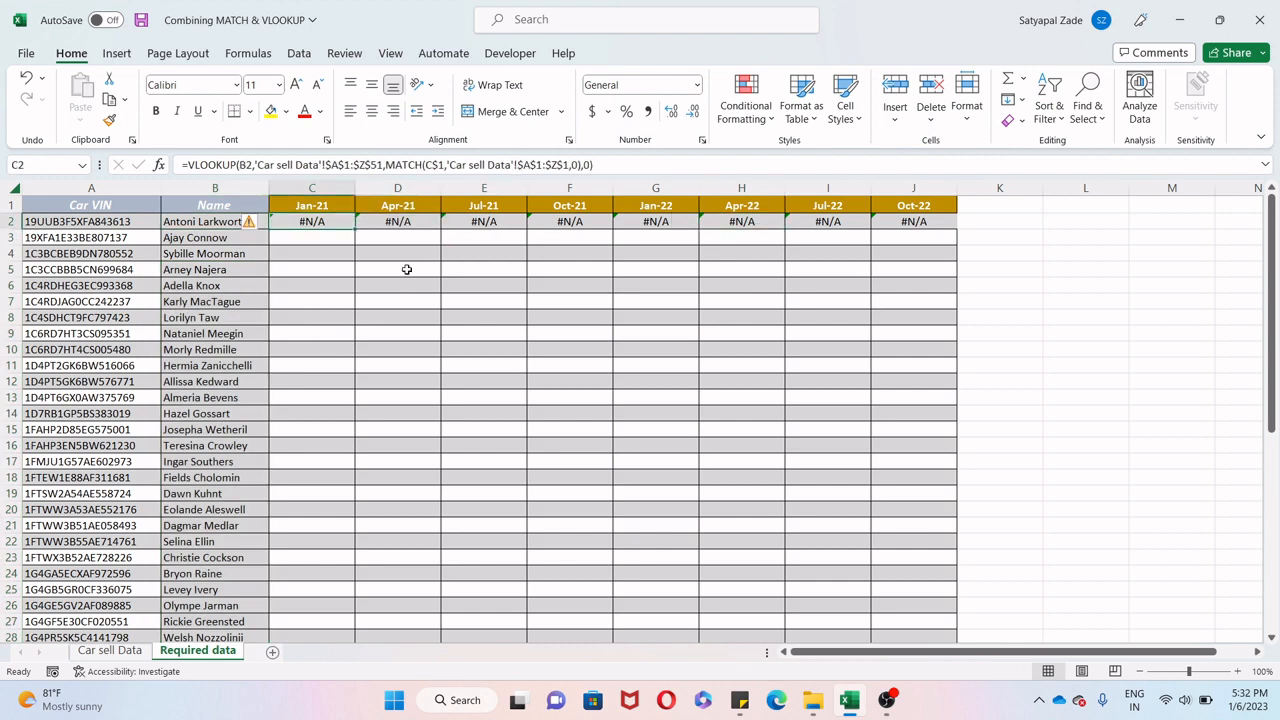
pyautogui.click(213, 218)
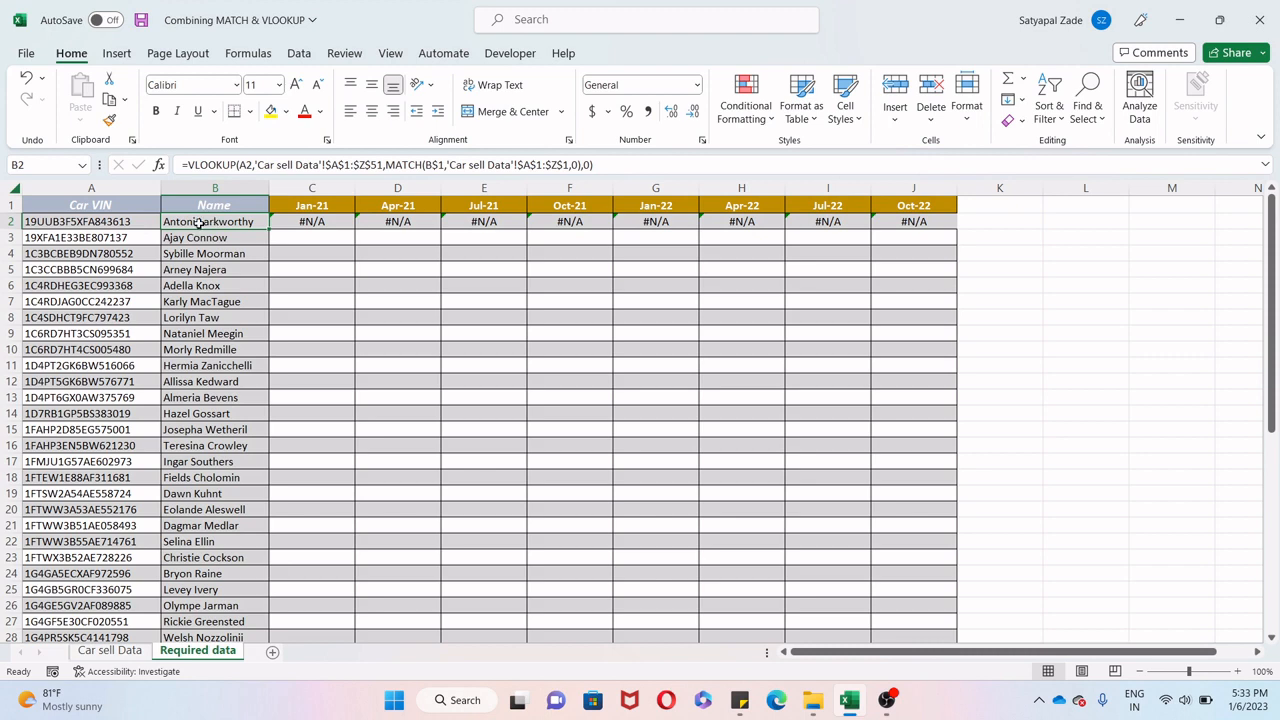
pyautogui.click(245, 165)
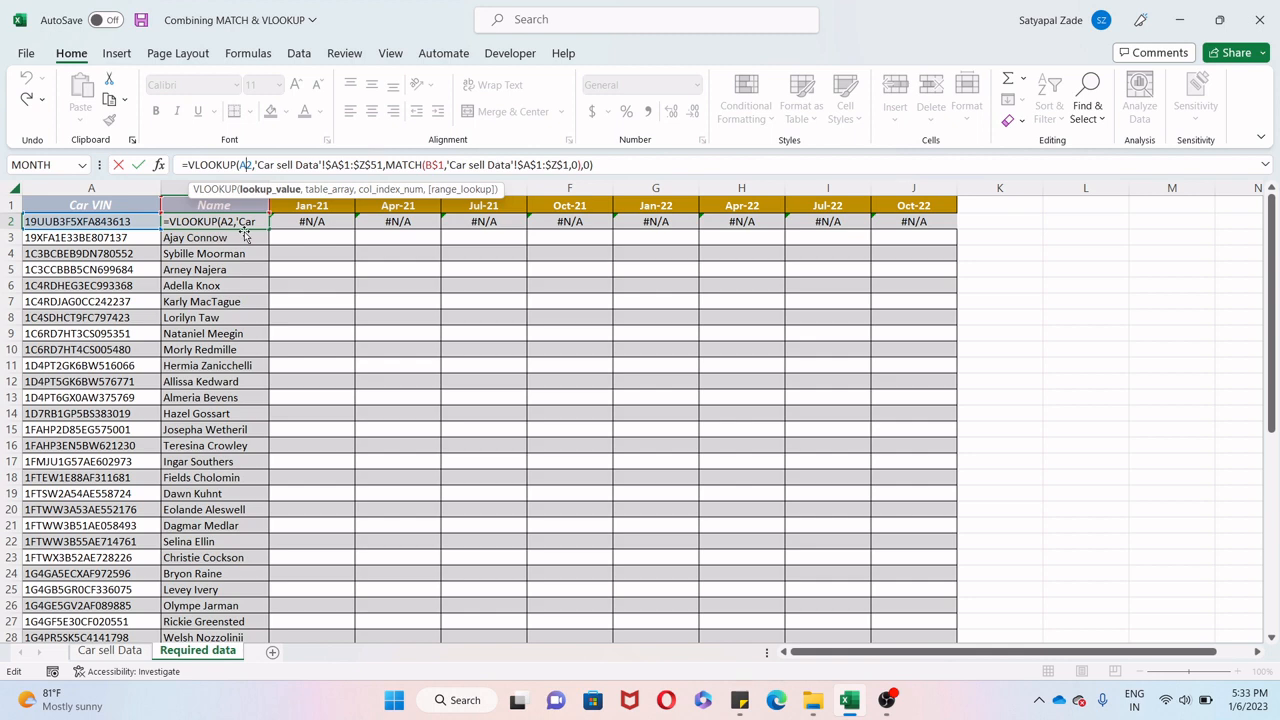
pyautogui.hotkey('ctrl', 'Return')
pyautogui.click(283, 227)
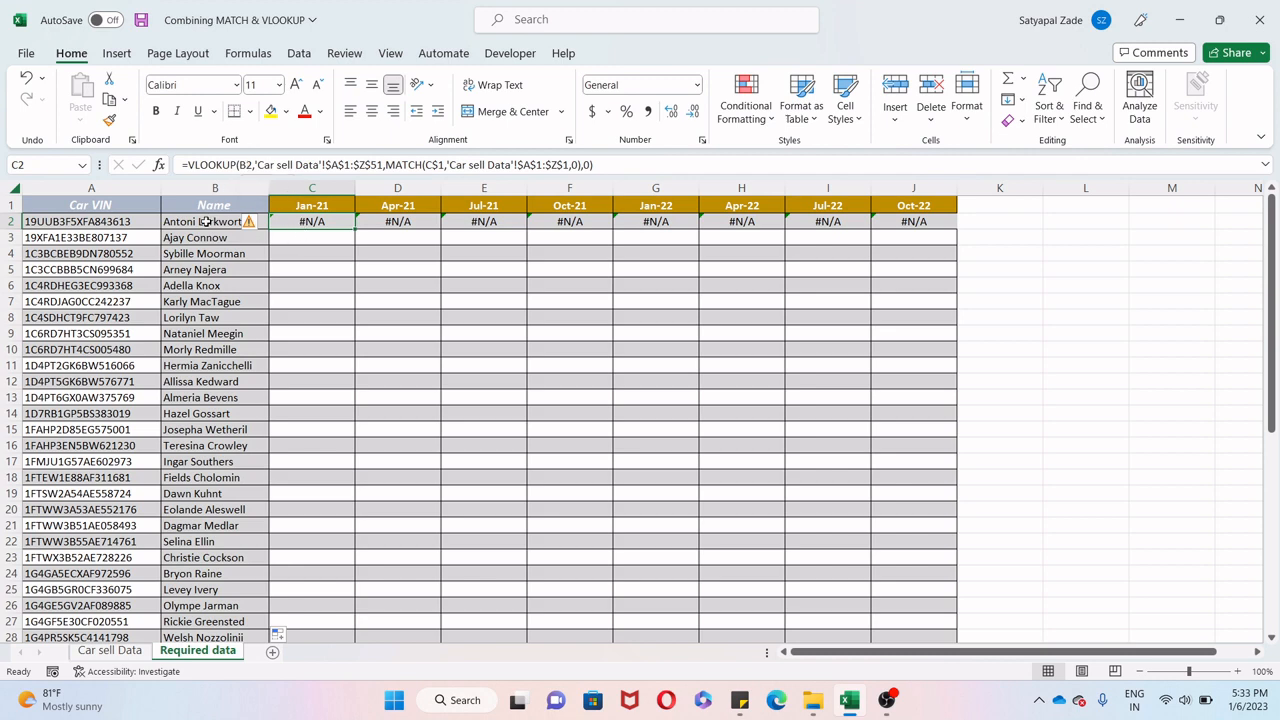
pyautogui.click(204, 221)
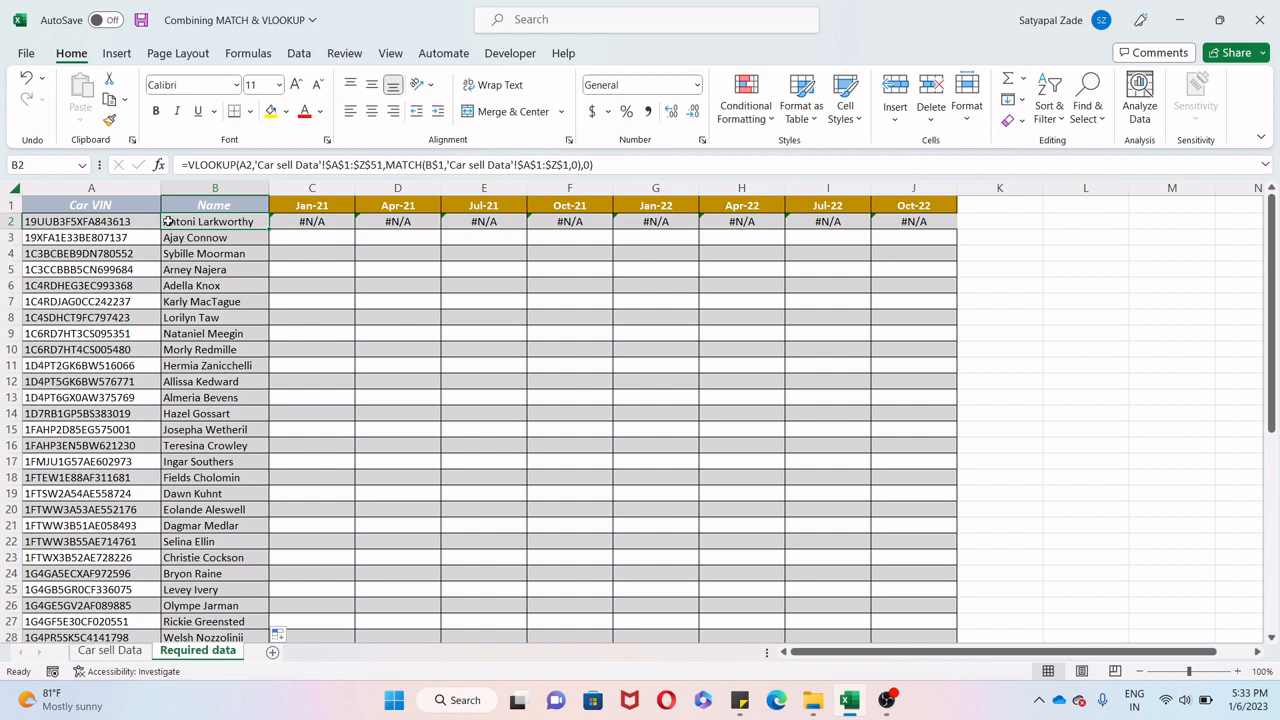
pyautogui.click(118, 221)
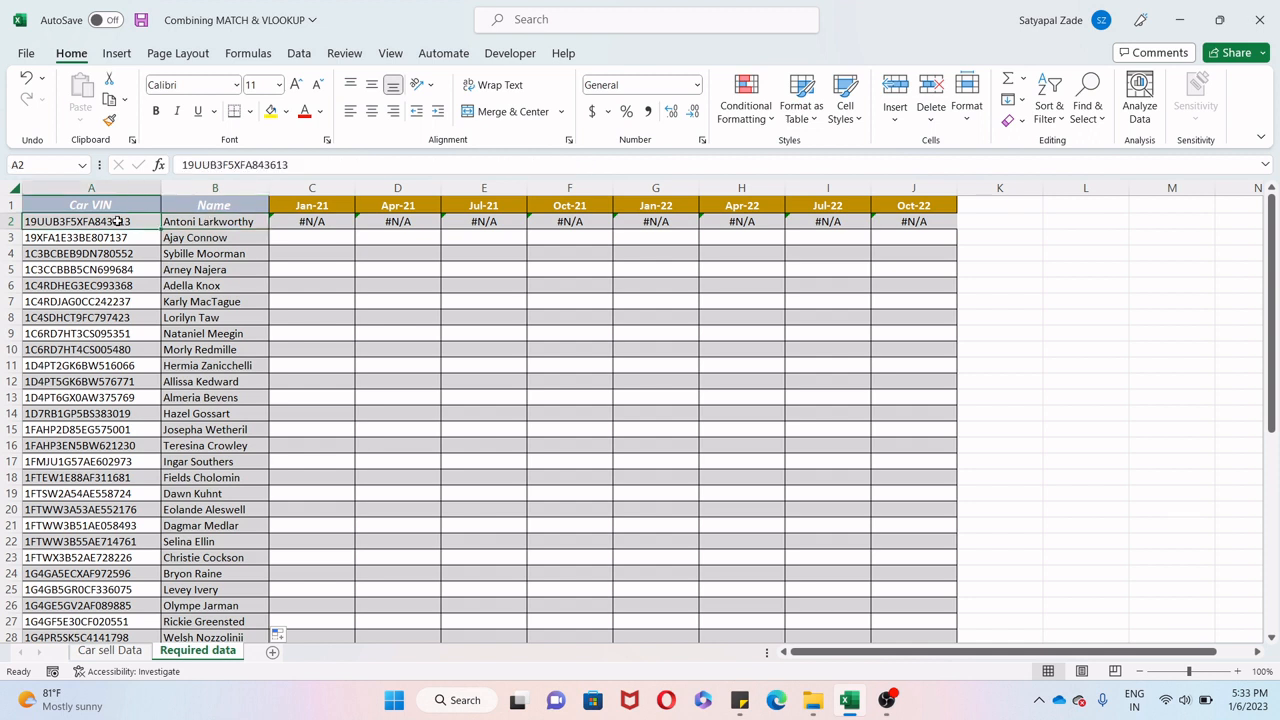
pyautogui.click(115, 188)
pyautogui.click(329, 221)
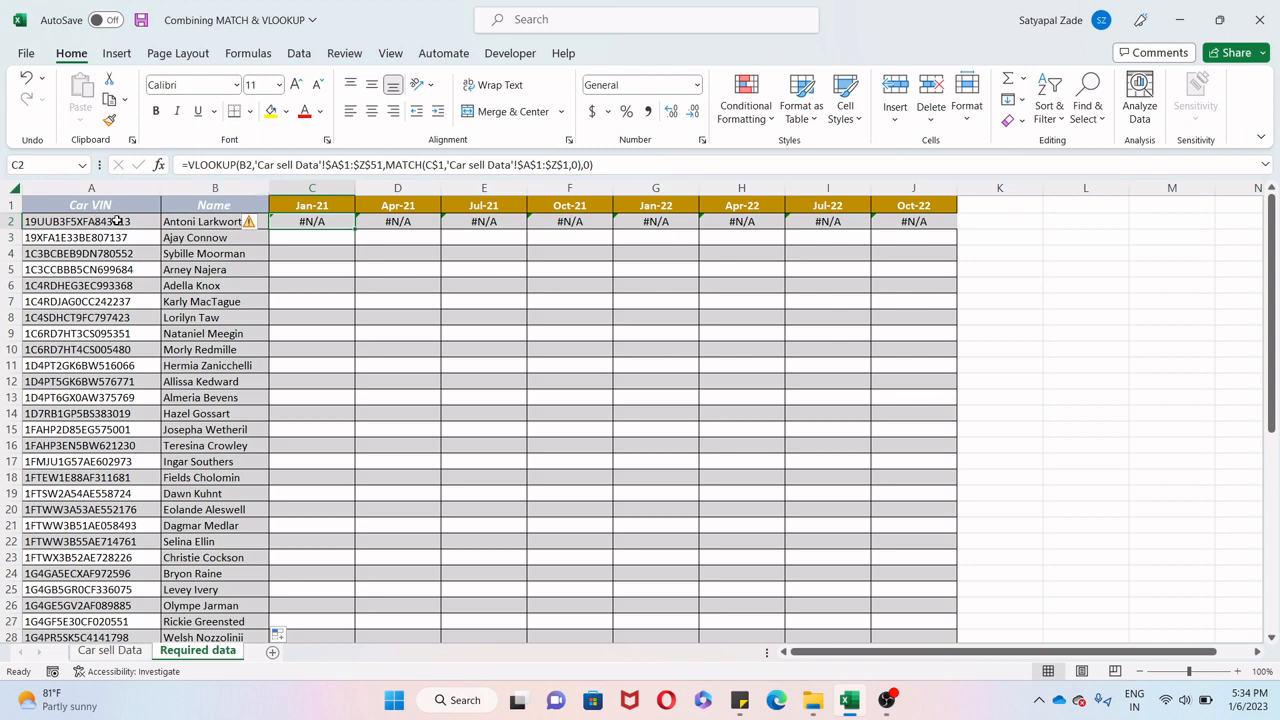
pyautogui.click(242, 165)
pyautogui.click(242, 165)
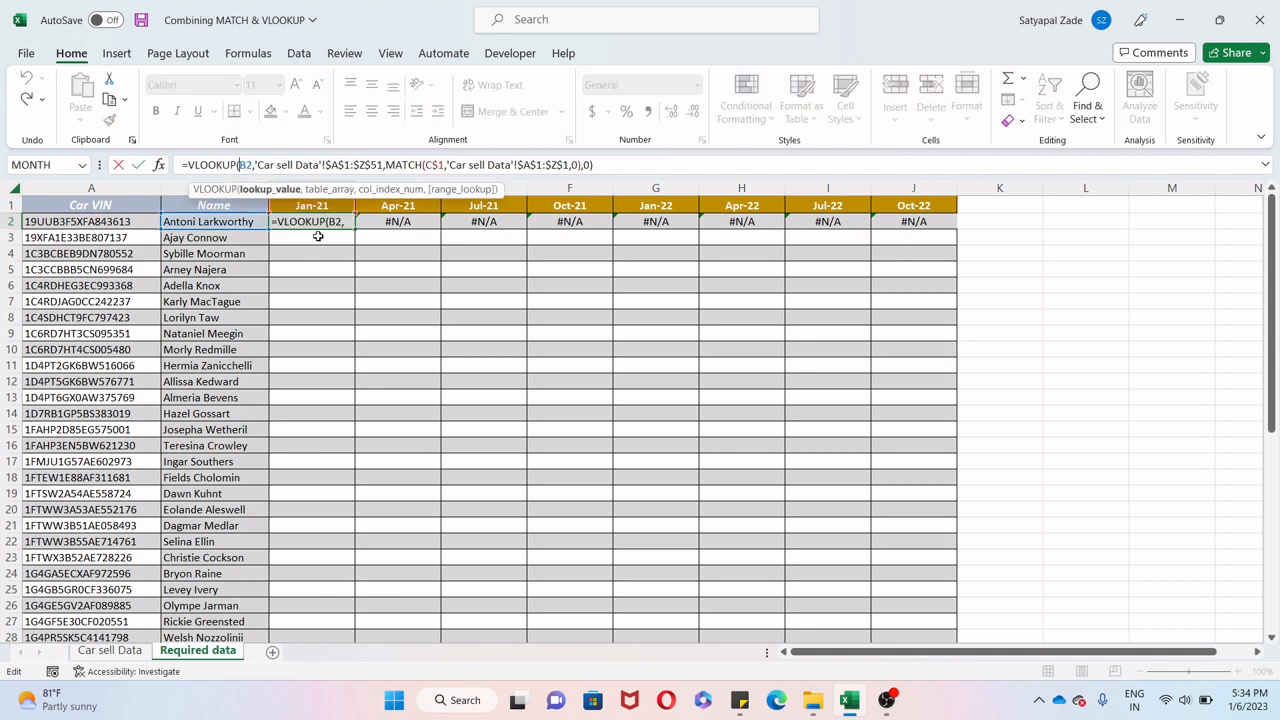
pyautogui.press('F4')
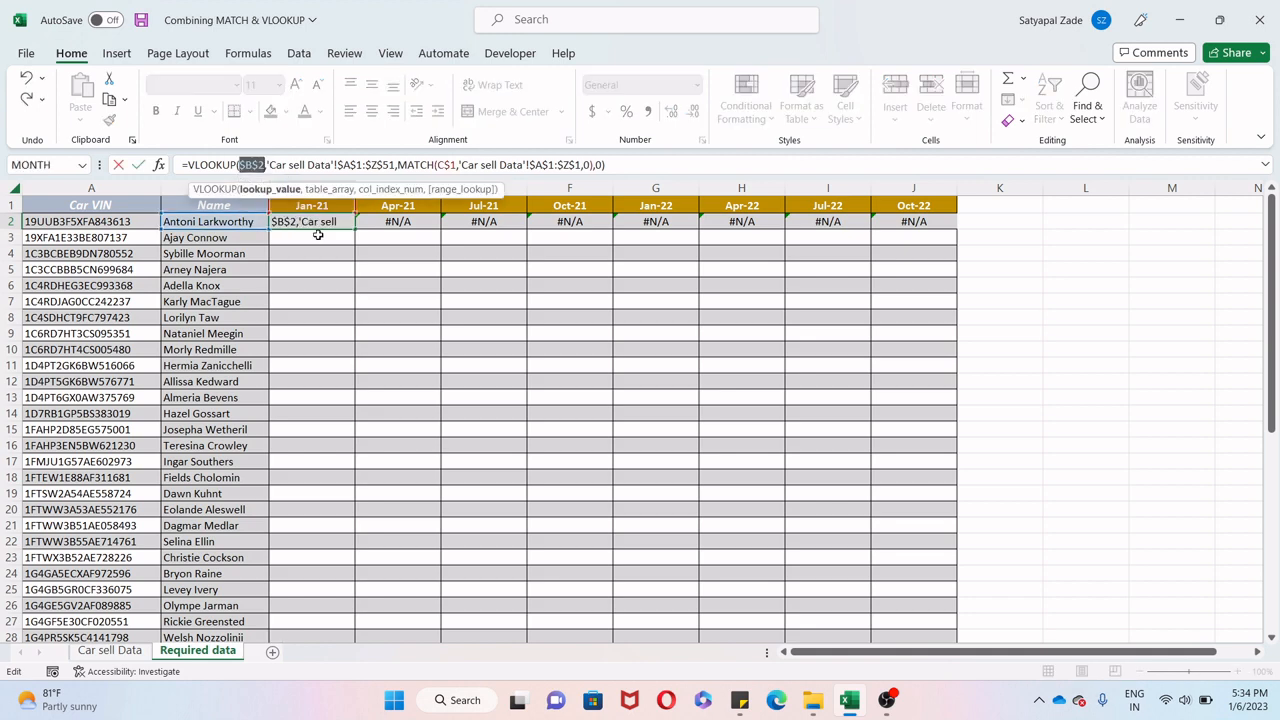
pyautogui.press('F4')
pyautogui.press('F4')
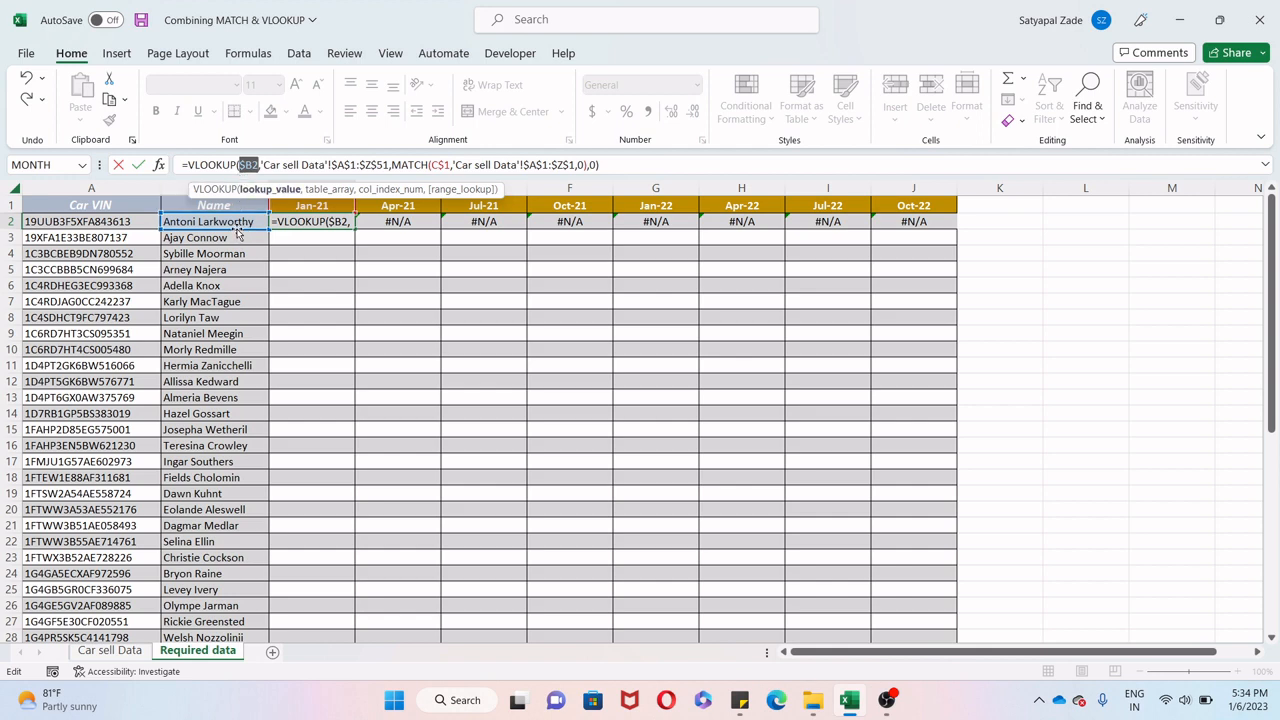
pyautogui.press('Escape')
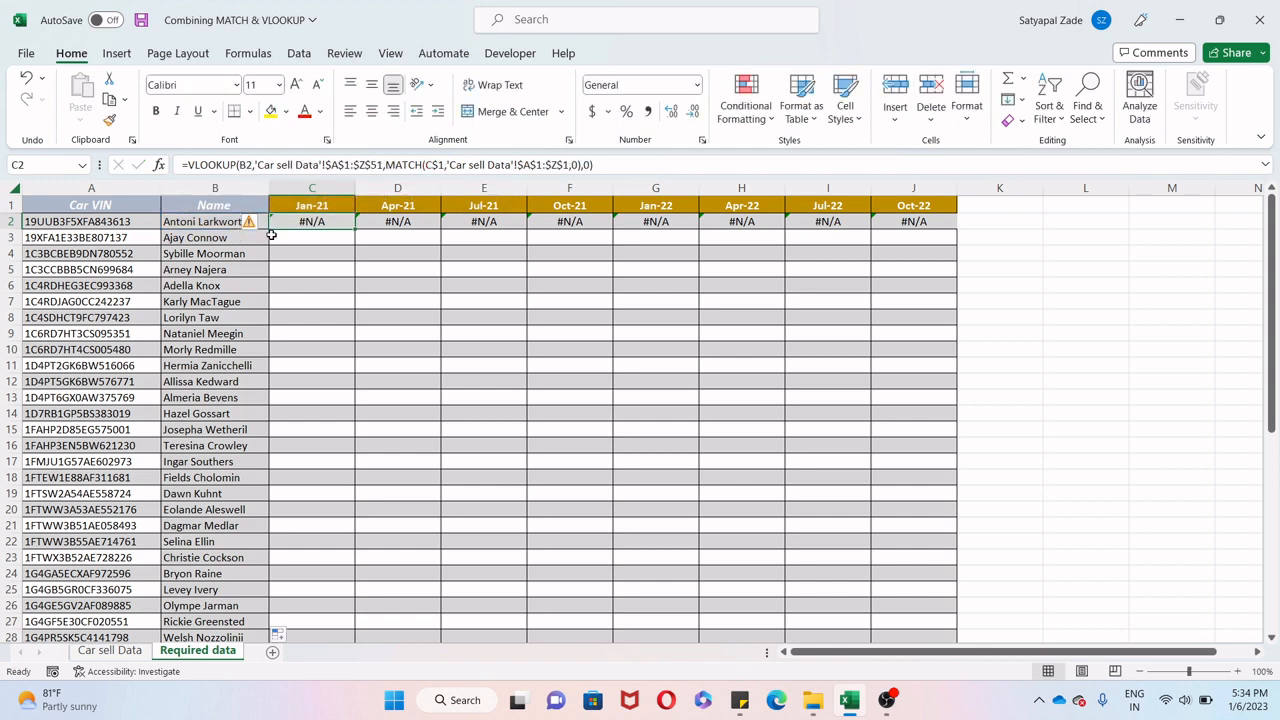
# - Lock only the column of the VLOOKUP lookup value in B2's formula as $A2 and commit the formula
pyautogui.click(214, 224)
pyautogui.click(246, 165)
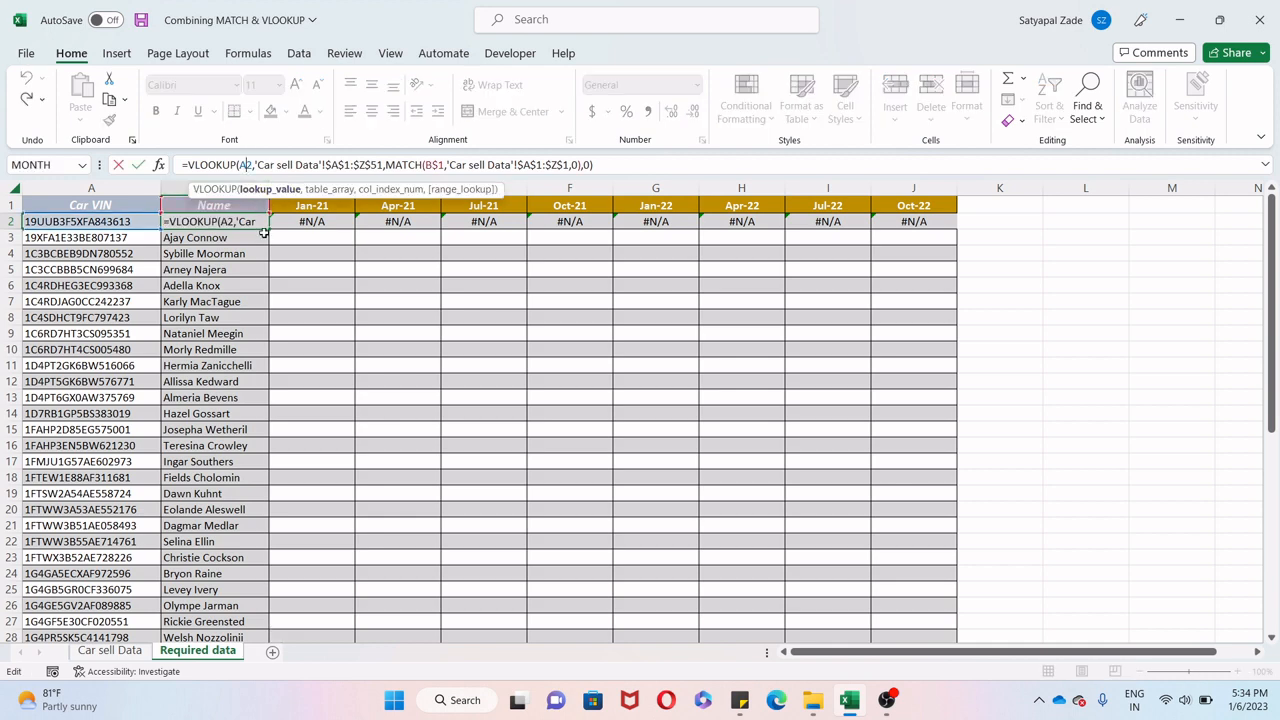
pyautogui.press('F4')
pyautogui.press('F4')
pyautogui.press('F4')
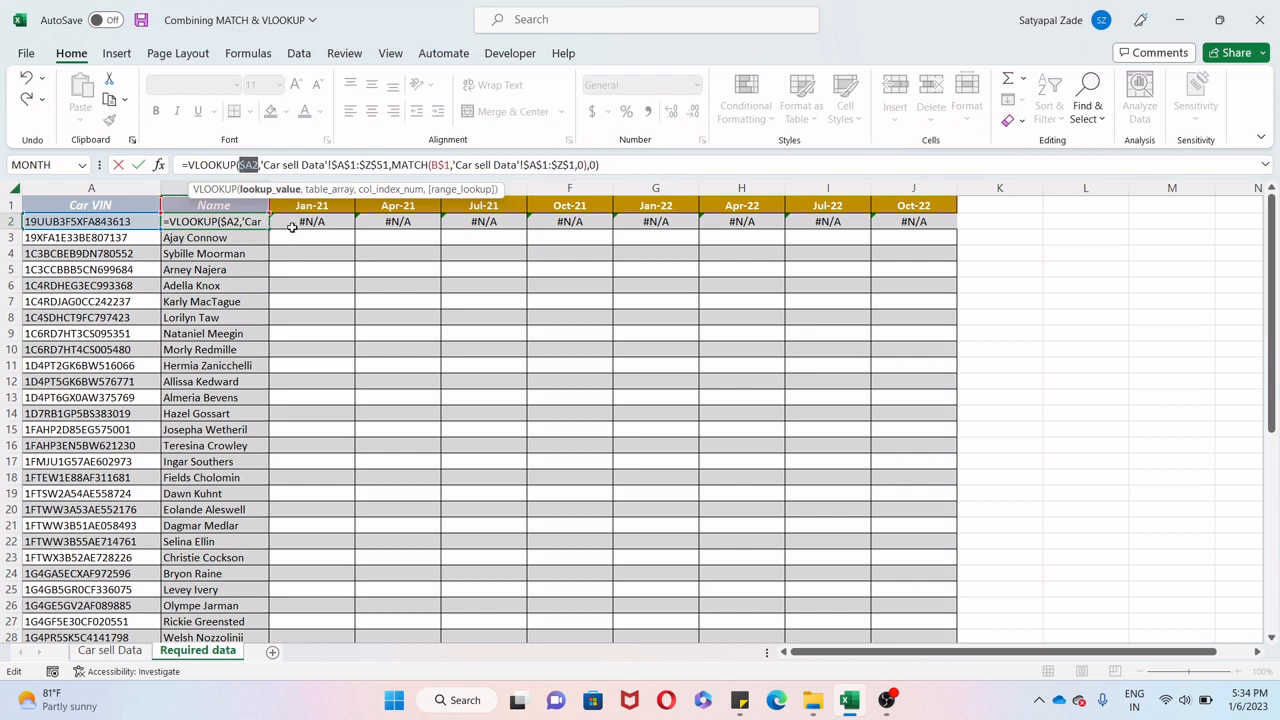
pyautogui.press('Return')
# - Fill the B2 formula across row 2 to J2, and fill the row's formulas down to row 51
pyautogui.click(227, 222)
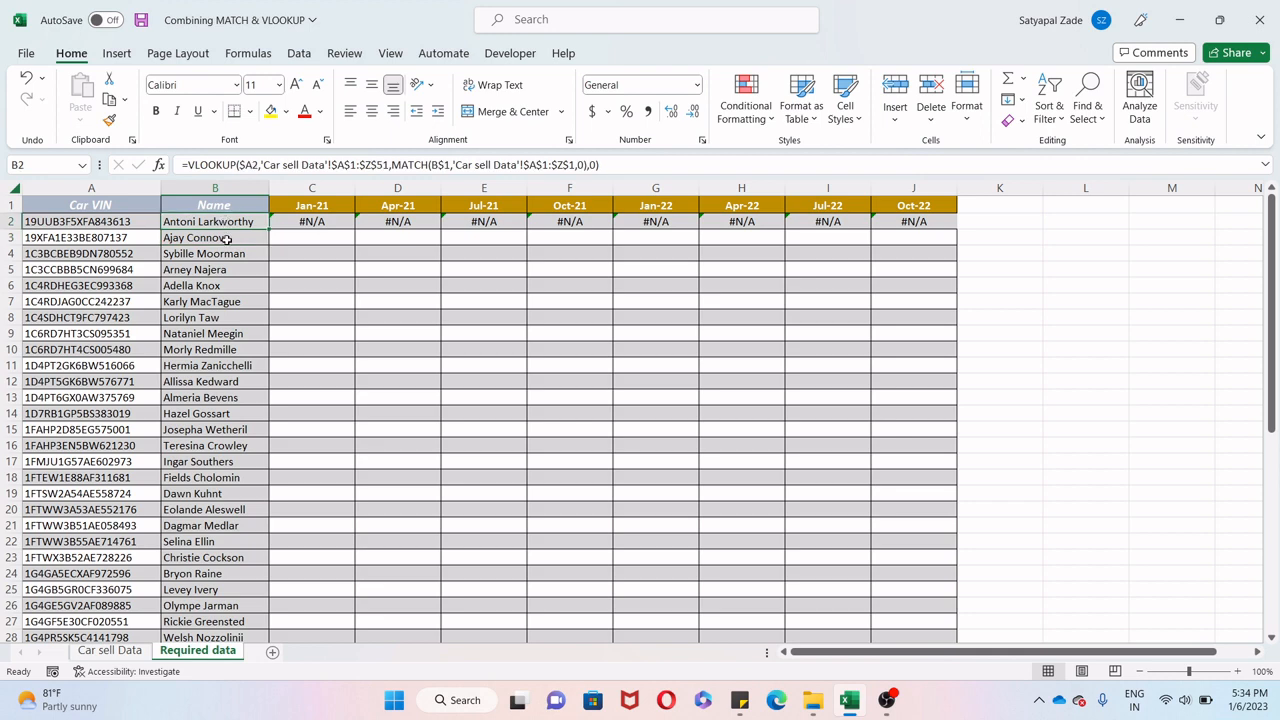
pyautogui.moveTo(268, 228); pyautogui.dragTo(923, 225)
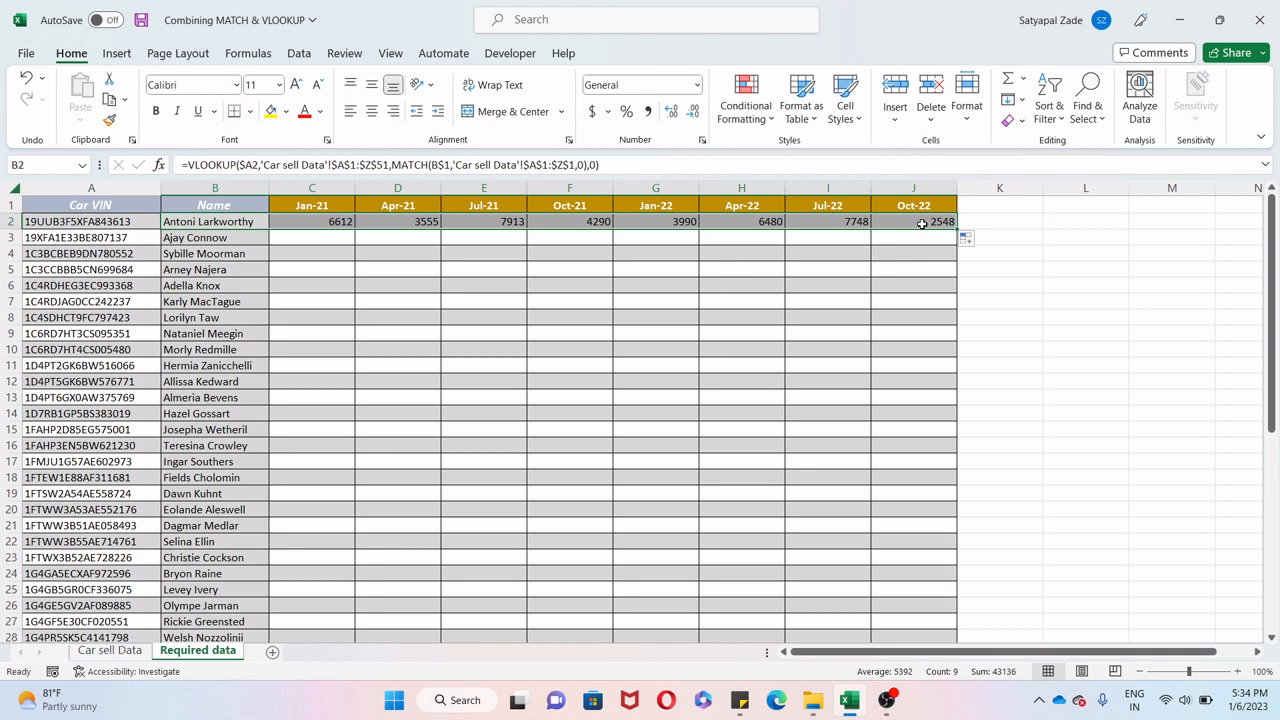
pyautogui.click(269, 225)
pyautogui.moveTo(269, 228); pyautogui.dragTo(951, 611)
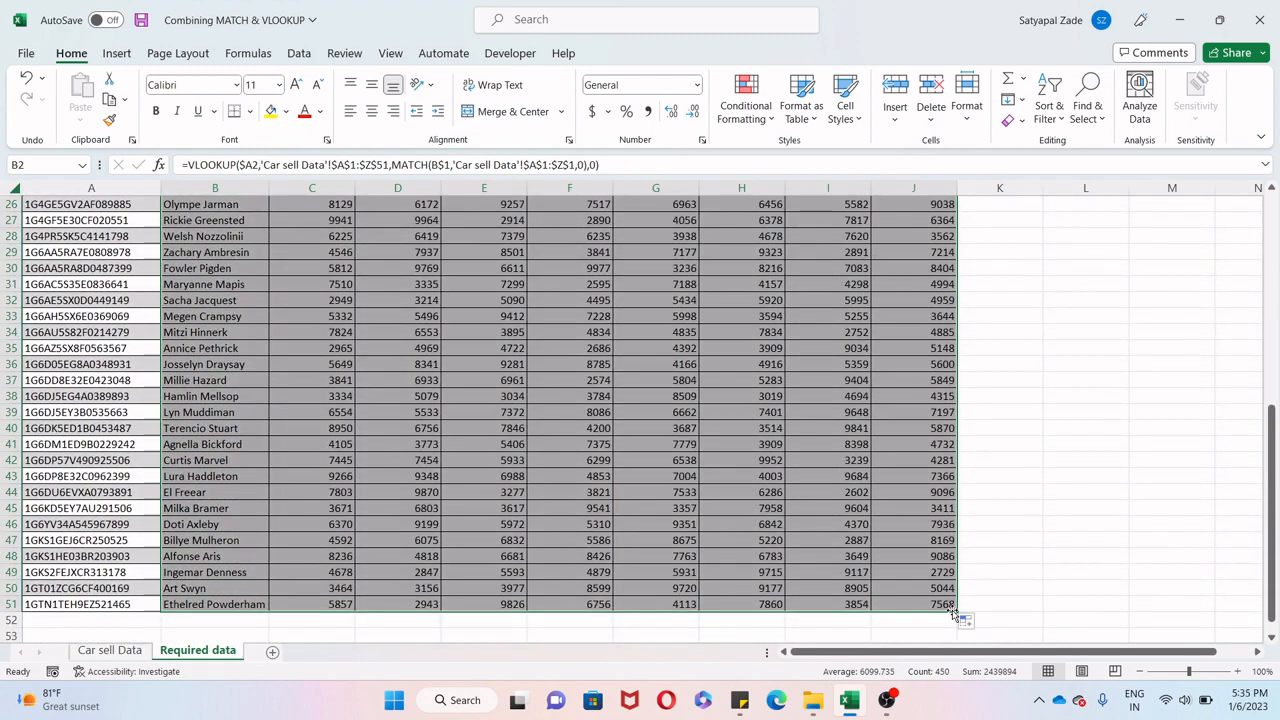
pyautogui.scroll(8, 952, 612)
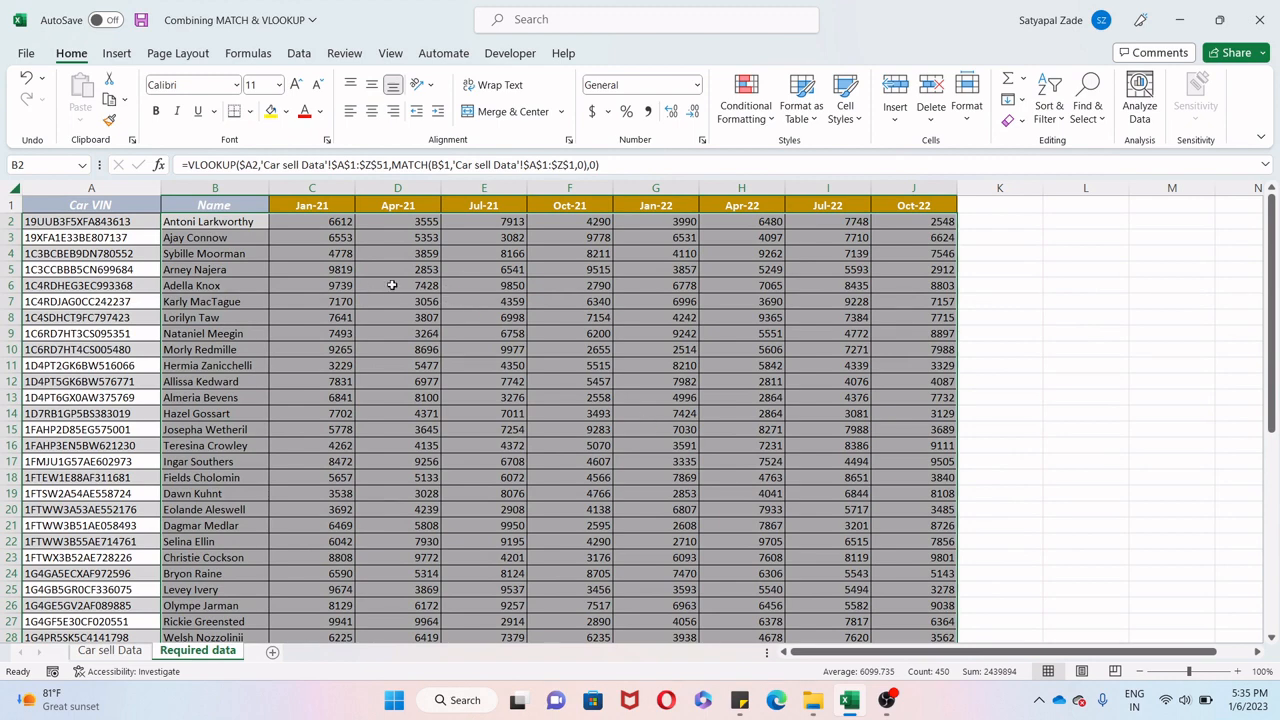
# - Examine the filled formulas across row 2 and down the Apr-21 column to check how their lookup references shift
pyautogui.click(328, 227)
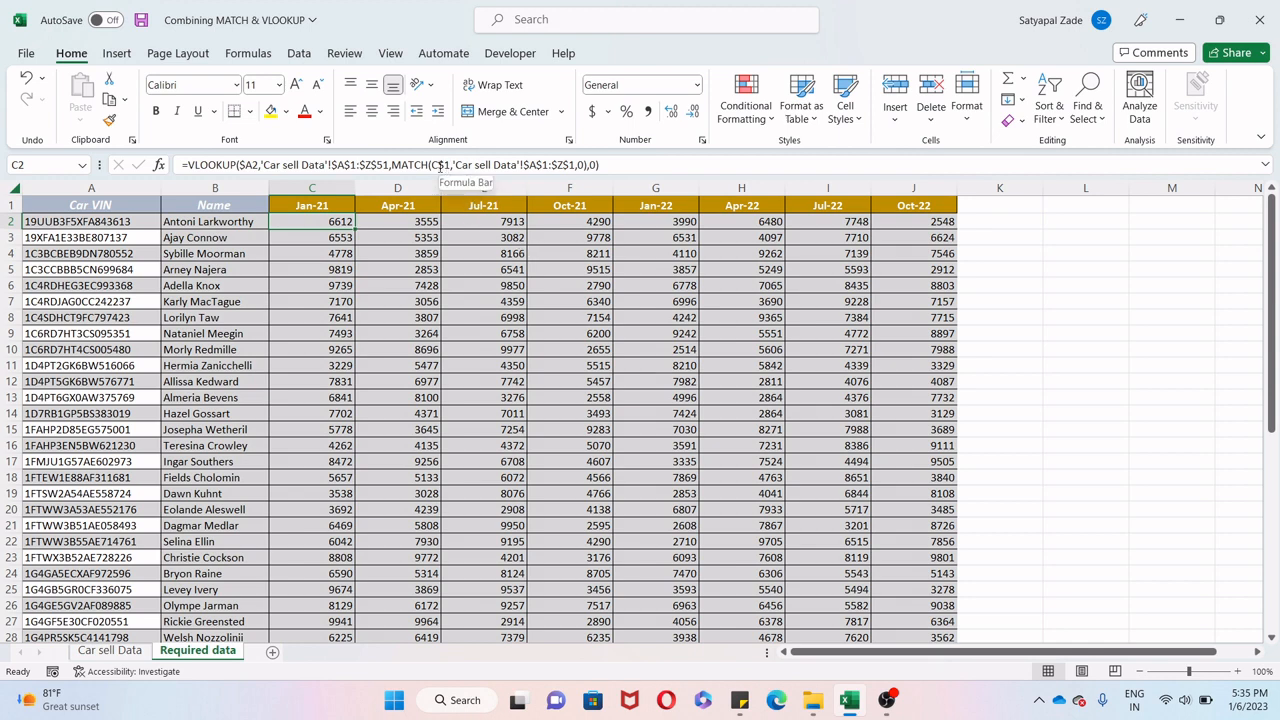
pyautogui.press('Right')
pyautogui.press('Right')
pyautogui.press('Right')
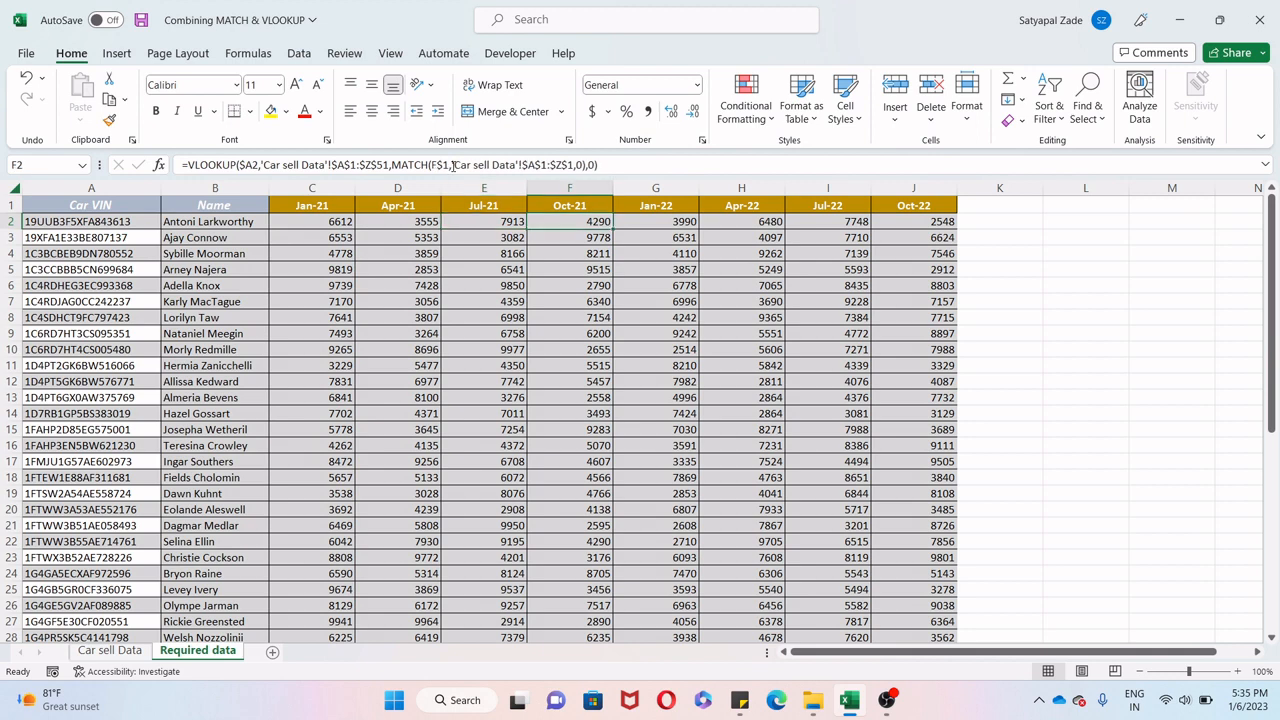
pyautogui.press('Right')
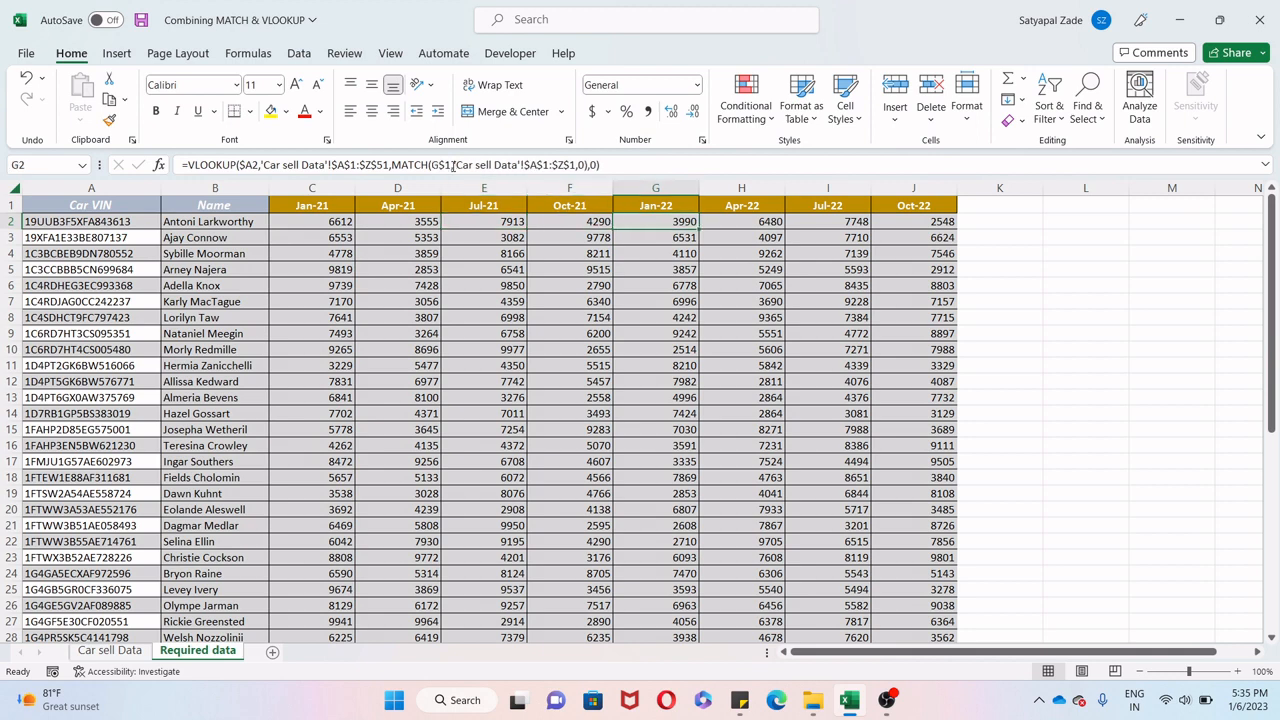
pyautogui.click(383, 253)
pyautogui.click(386, 290)
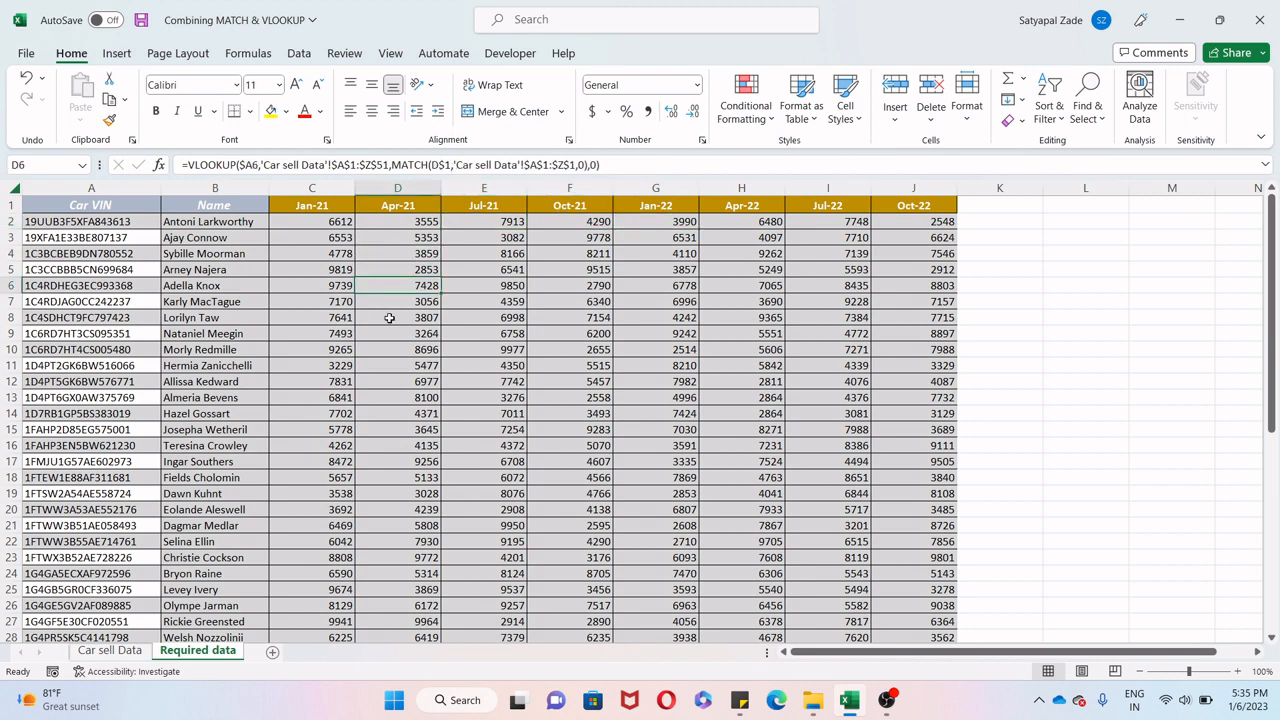
pyautogui.click(390, 317)
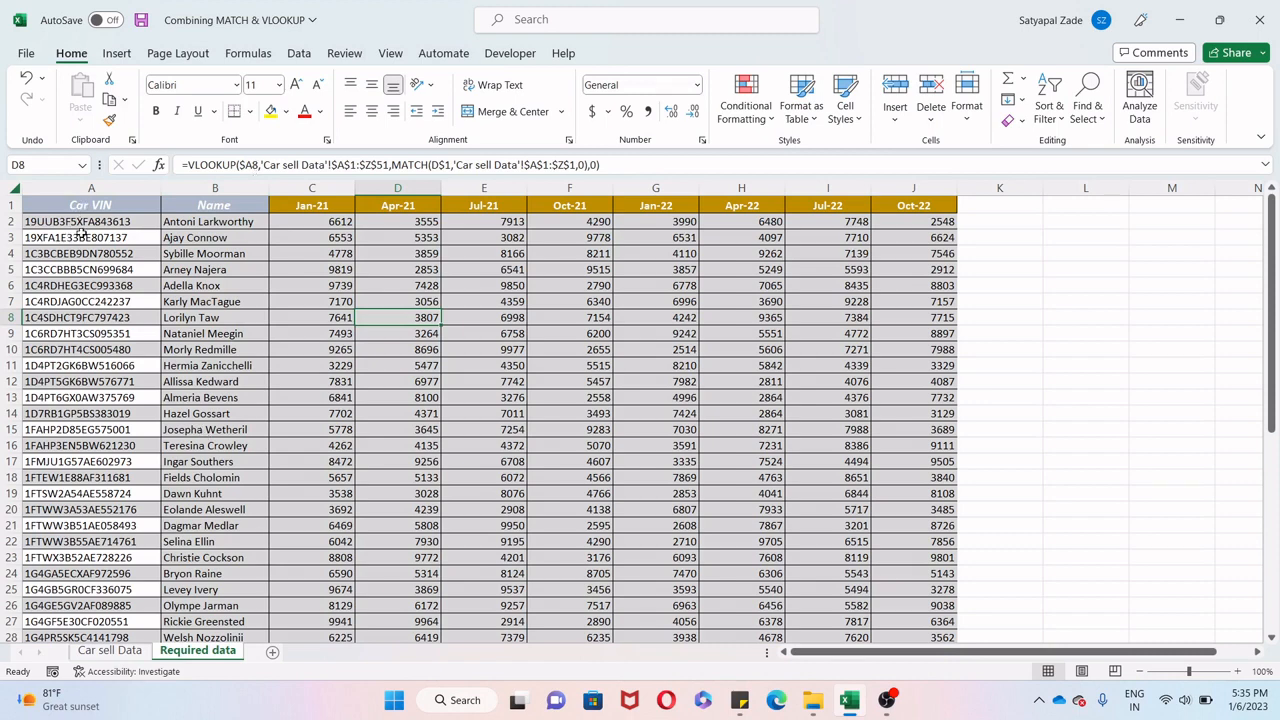